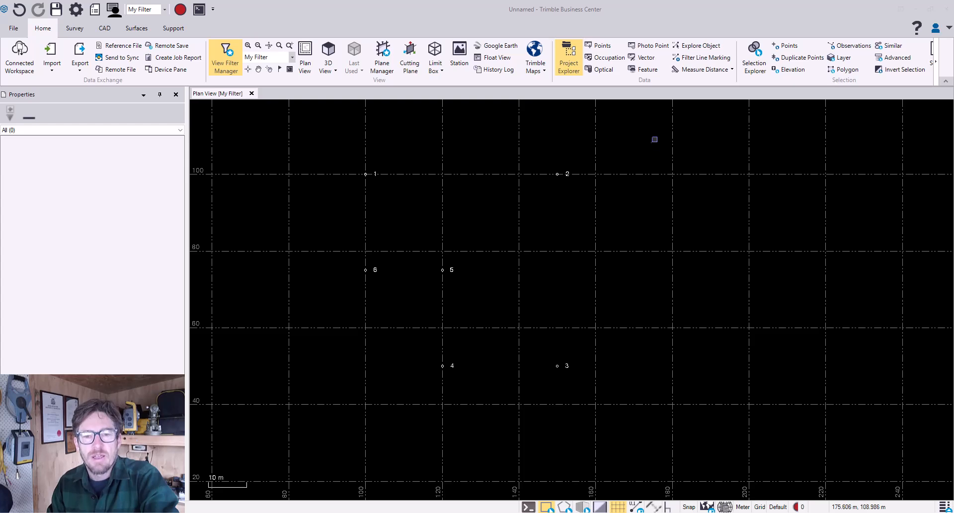
# Step: Create a surface named New Surface from points 1 to 6, unclassified and in dark grey
pyautogui.moveTo(649, 163); pyautogui.dragTo(670, 184, button='middle')
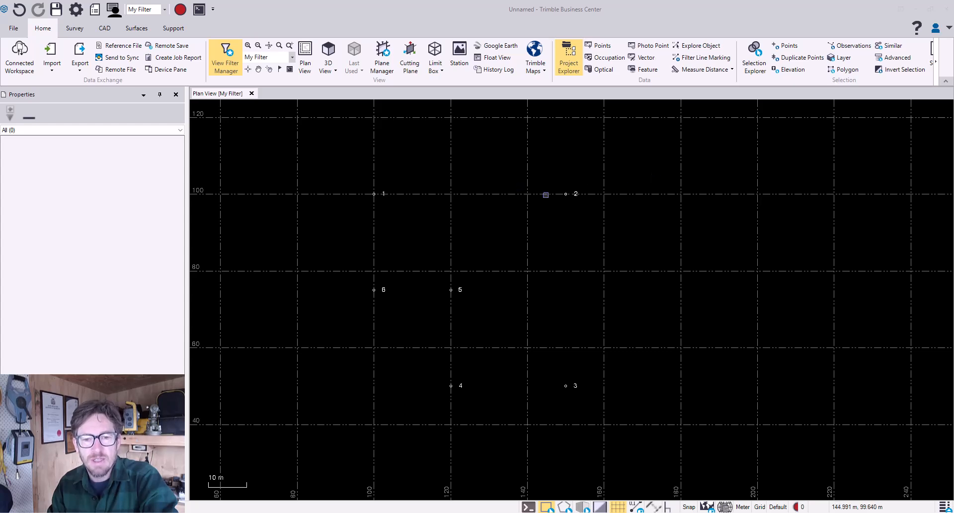
pyautogui.moveTo(541, 193); pyautogui.dragTo(556, 193, button='middle')
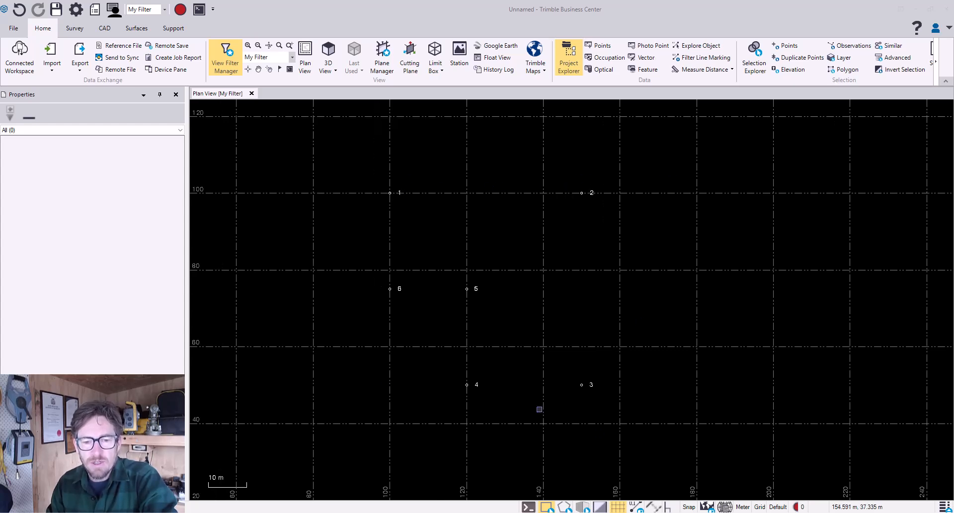
pyautogui.moveTo(457, 220); pyautogui.dragTo(440, 231, button='middle')
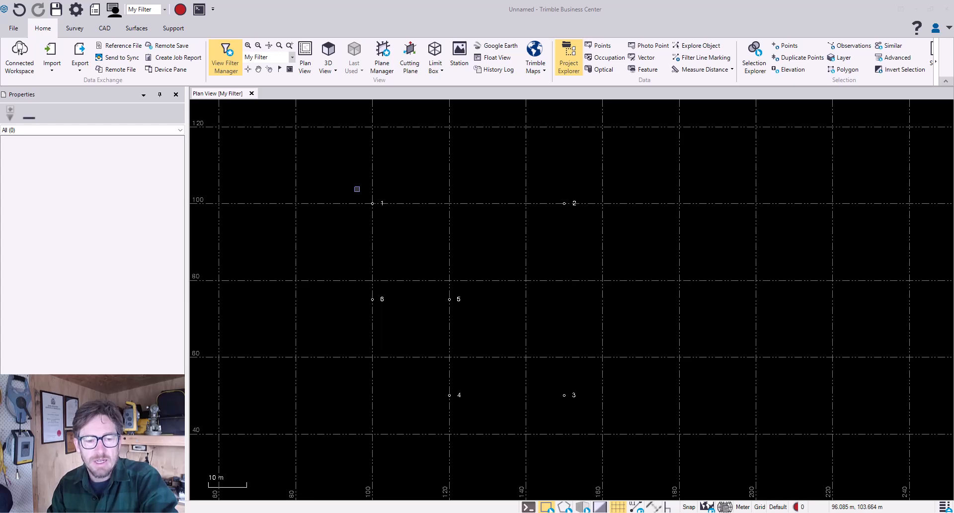
pyautogui.click(137, 28)
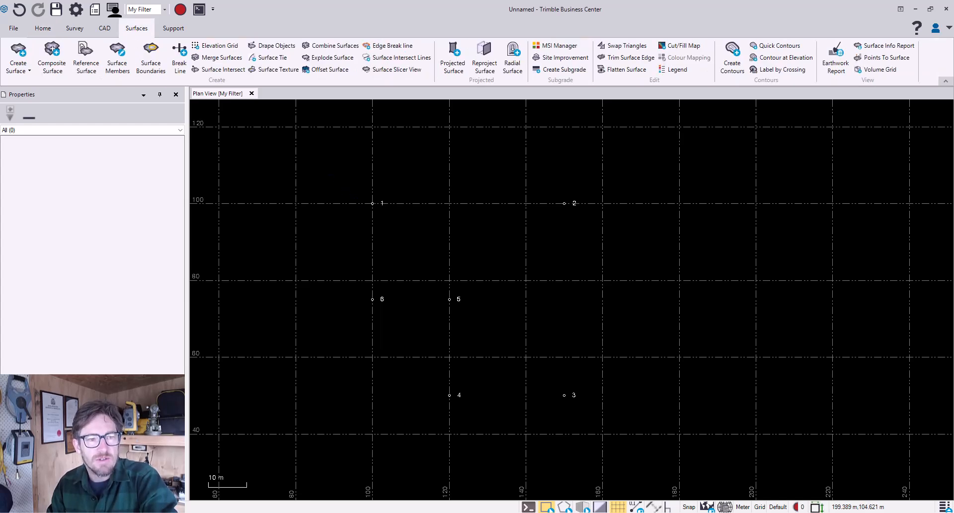
pyautogui.moveTo(320, 160); pyautogui.dragTo(620, 408)
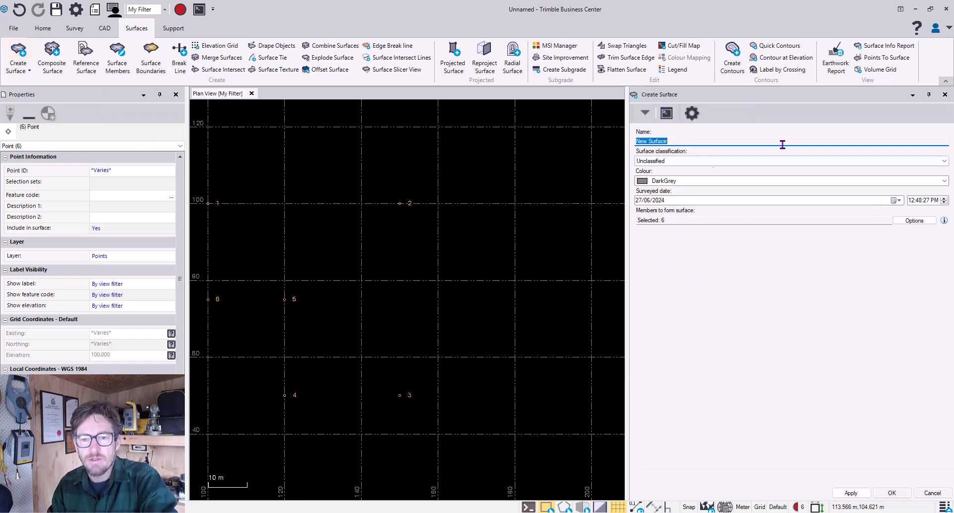
pyautogui.click(892, 492)
pyautogui.moveTo(617, 281); pyautogui.dragTo(640, 290, button='middle')
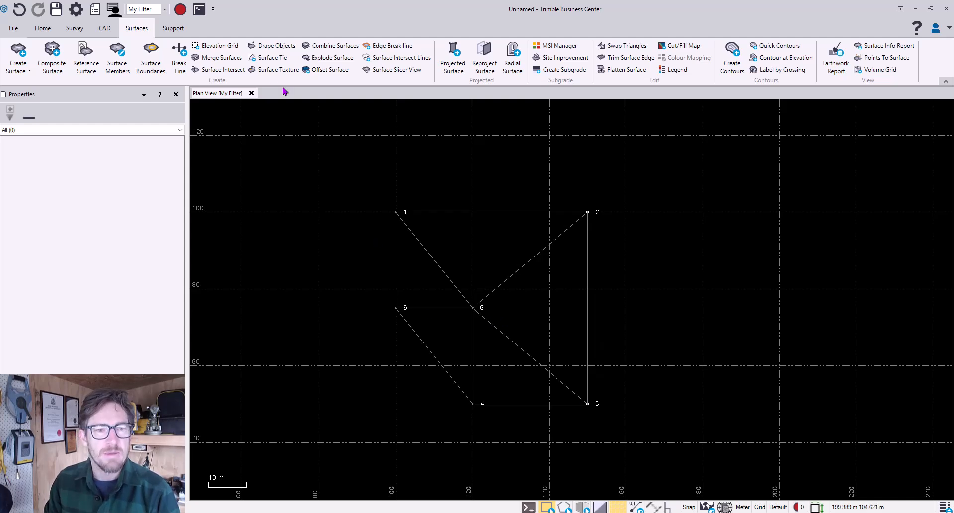
# Step: Draw an auto-closed line string through points 1, 2, 3, 4, 5 and 6 as the surface outline
pyautogui.click(104, 30)
pyautogui.click(308, 56)
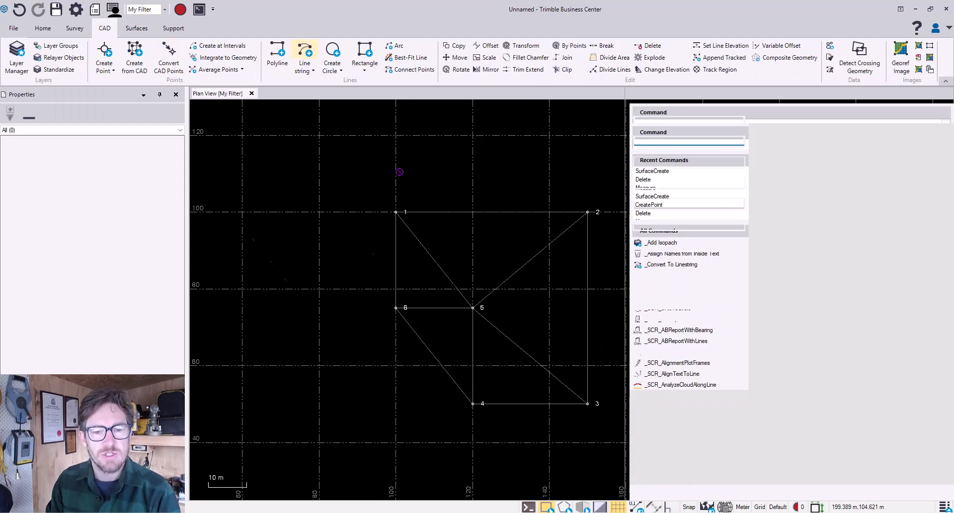
pyautogui.click(892, 493)
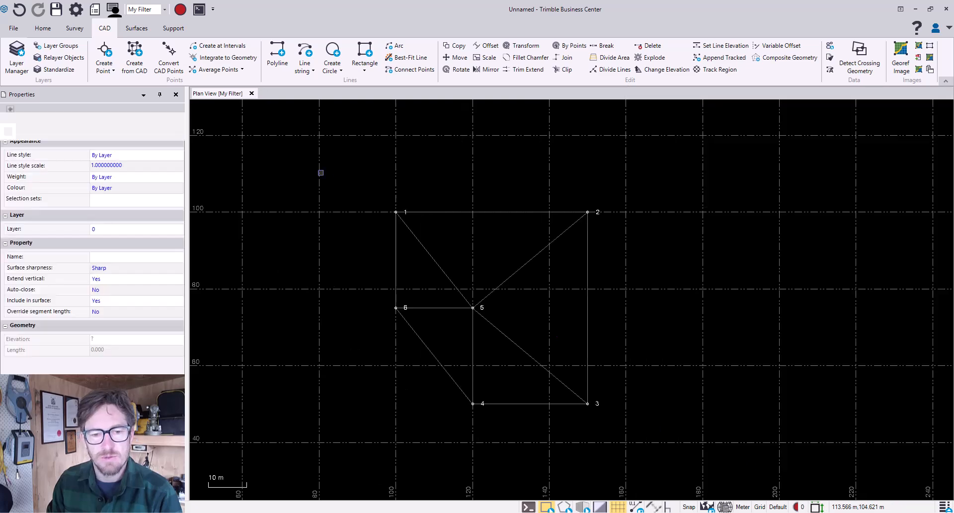
pyautogui.click(230, 212)
pyautogui.click(424, 212)
pyautogui.click(424, 403)
pyautogui.click(308, 404)
pyautogui.click(307, 308)
pyautogui.click(231, 308)
pyautogui.click(638, 155)
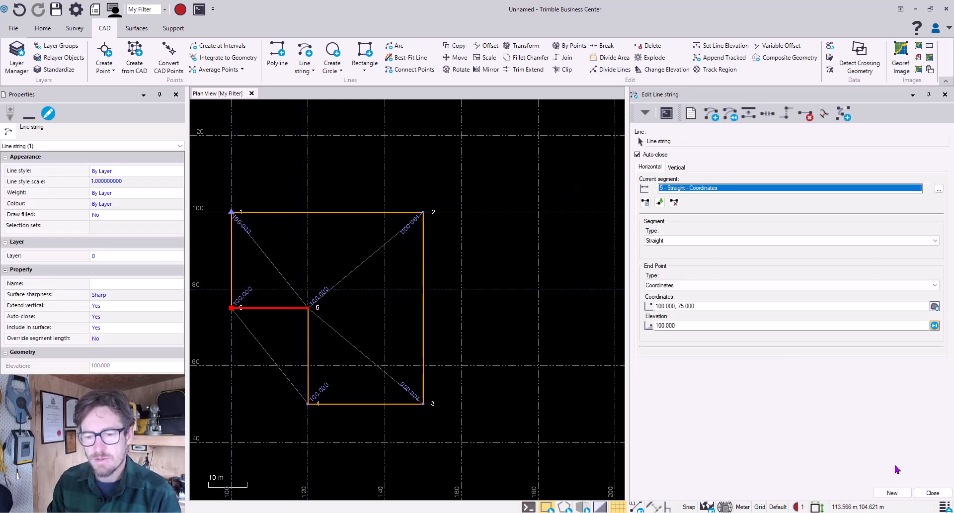
pyautogui.click(932, 493)
pyautogui.press('Escape')
pyautogui.moveTo(662, 269); pyautogui.dragTo(692, 279, button='middle')
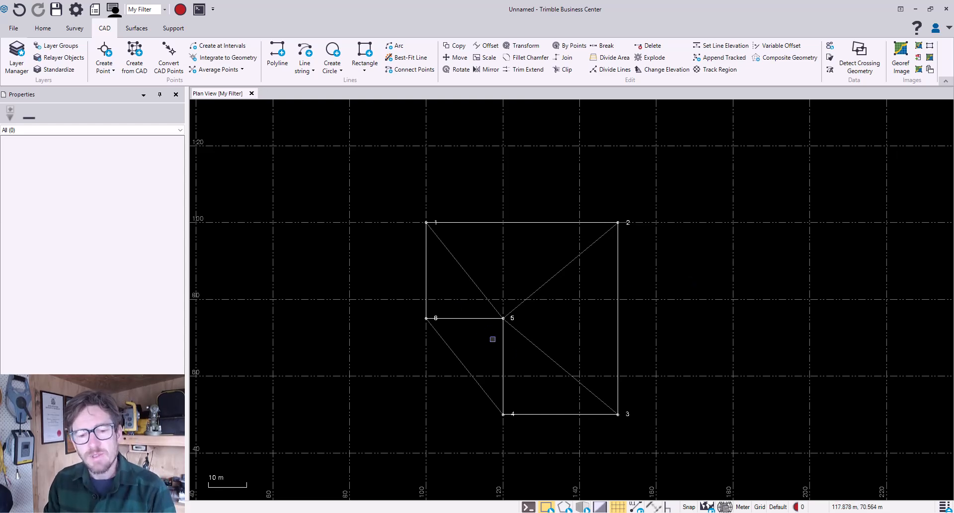
# Step: Select the surface and open its maximum edge length for editing
pyautogui.click(455, 360)
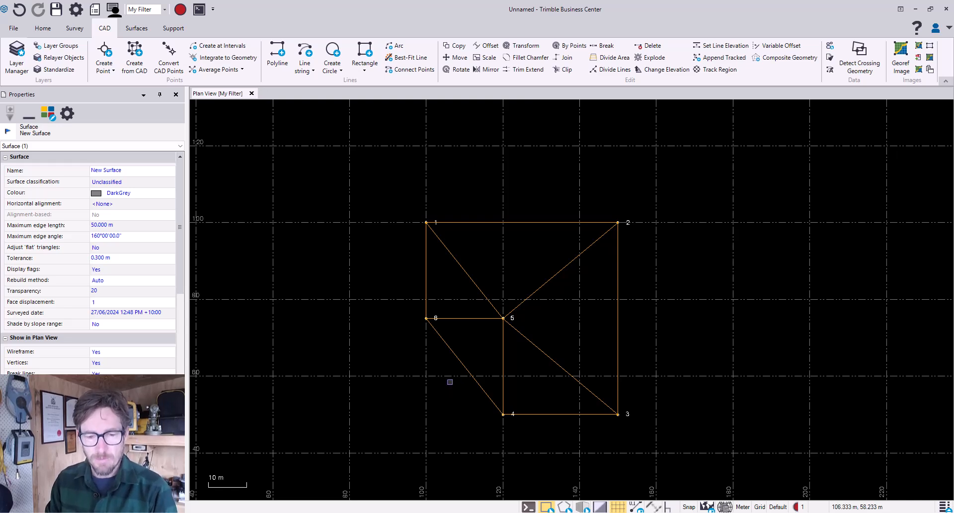
pyautogui.click(126, 225)
pyautogui.click(133, 226)
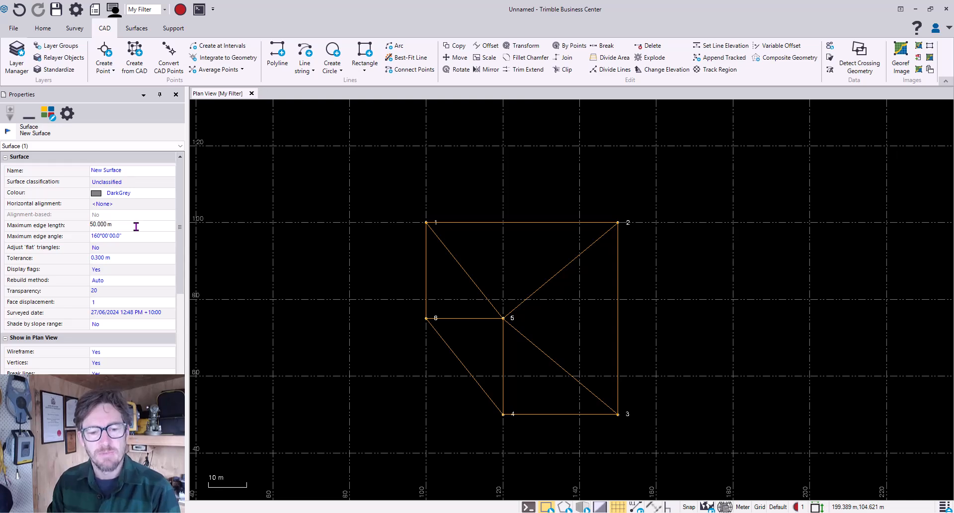
# Step: Measure the distance from point 6 to point 4 along the unwanted surface edge
pyautogui.click(43, 28)
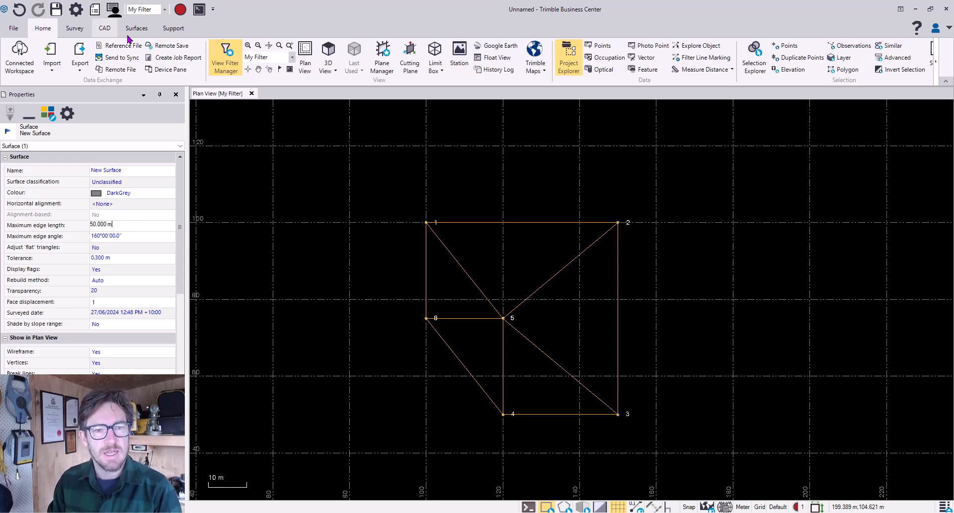
pyautogui.click(693, 70)
pyautogui.click(262, 318)
pyautogui.click(338, 414)
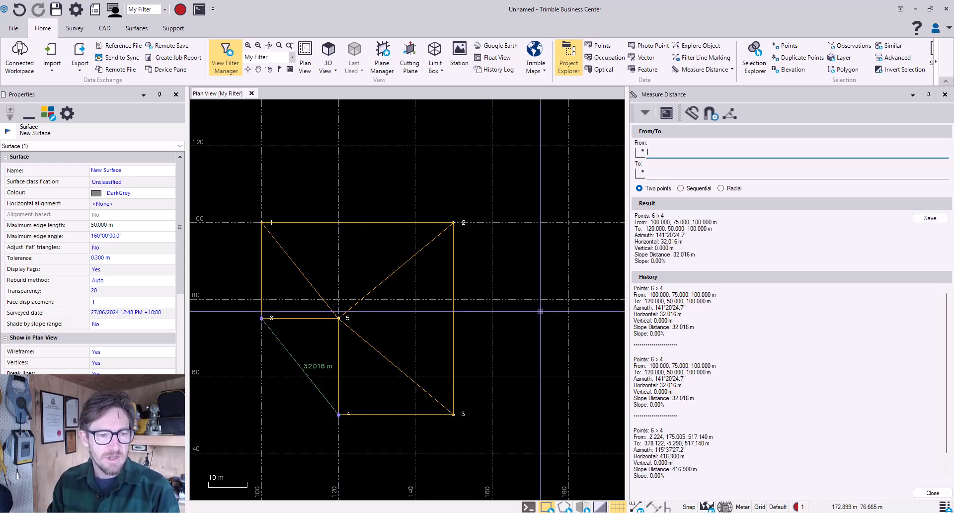
pyautogui.click(933, 493)
pyautogui.press('Escape')
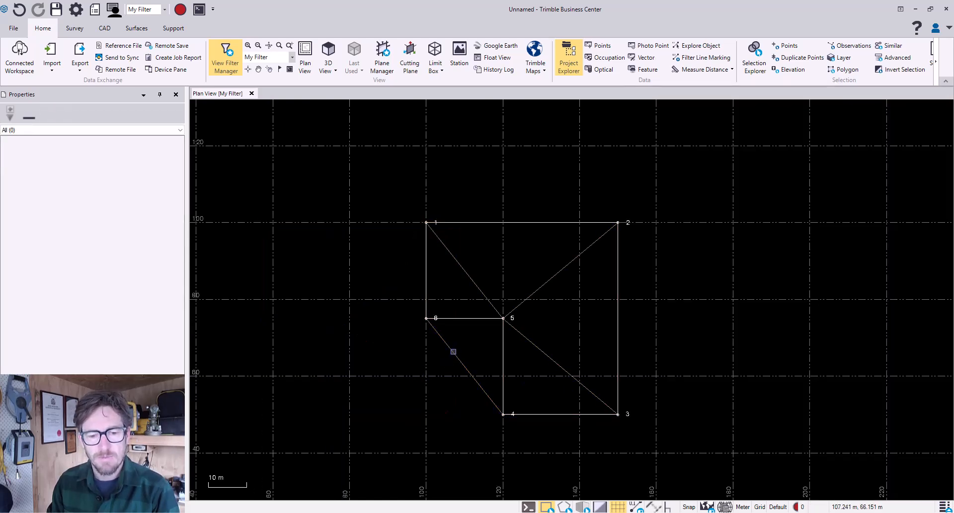
# Step: Set the surface's maximum edge length to 30 m
pyautogui.click(453, 351)
pyautogui.moveTo(134, 225); pyautogui.dragTo(16, 227)
pyautogui.write('30')
pyautogui.press('Return')
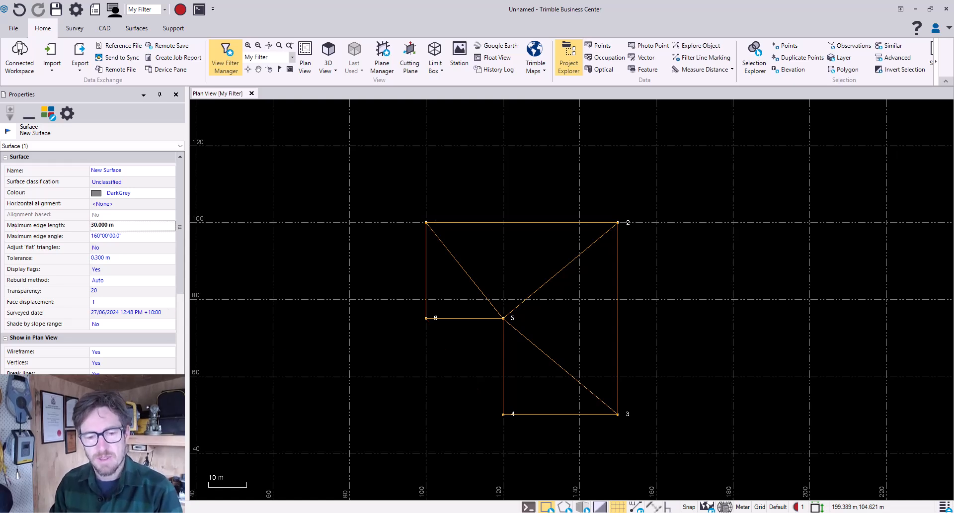
pyautogui.click(308, 352)
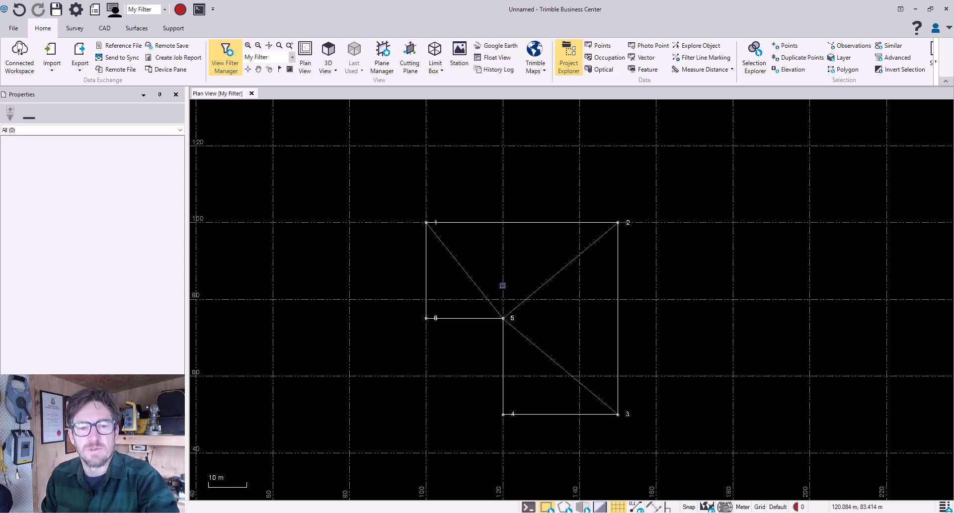
# Step: Set the surface's maximum edge length back to 50 m
pyautogui.click(461, 267)
pyautogui.click(144, 225)
pyautogui.write('50')
pyautogui.press('Return')
pyautogui.click(271, 297)
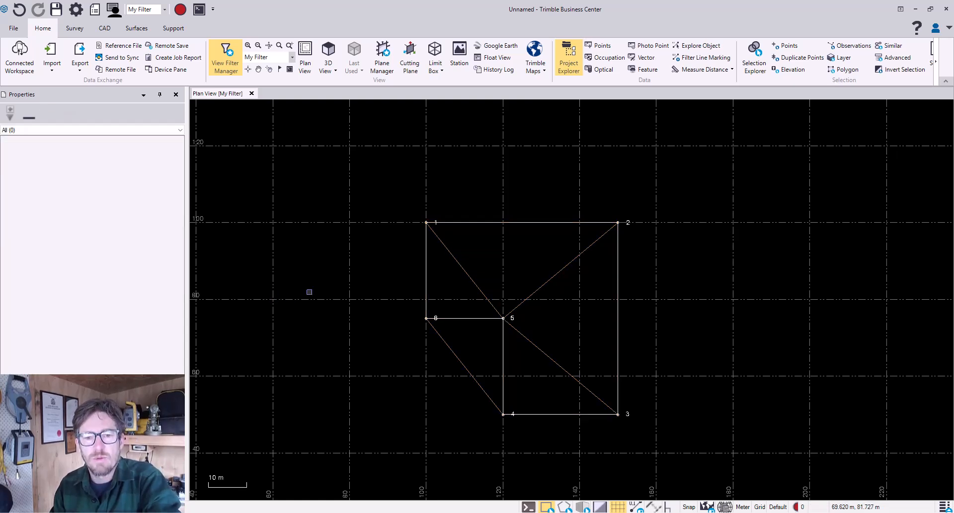
# Step: Trim New Surface's edge between points 4 and 6 with a trim line from about 98.661, 45.512 outside to 115.404, 69.785 inside
pyautogui.moveTo(309, 292); pyautogui.dragTo(315, 301, button='middle')
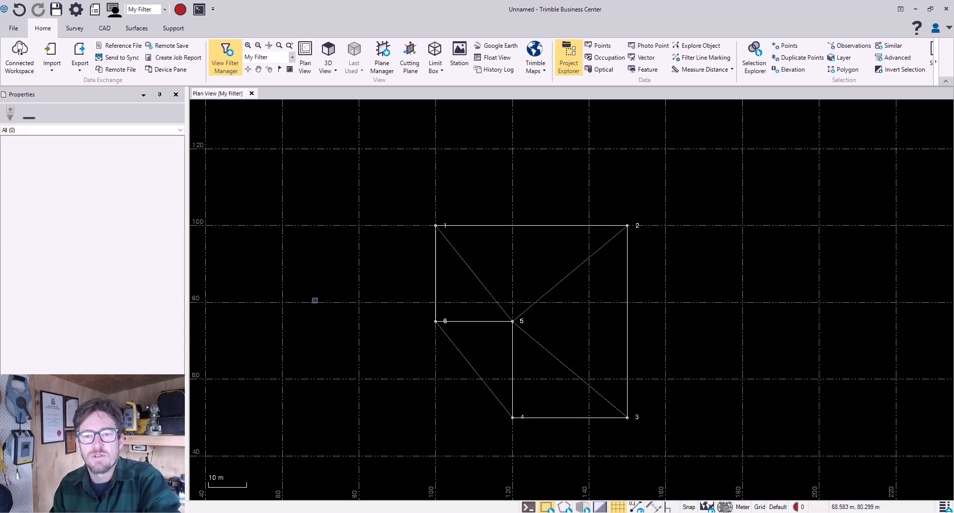
pyautogui.click(144, 30)
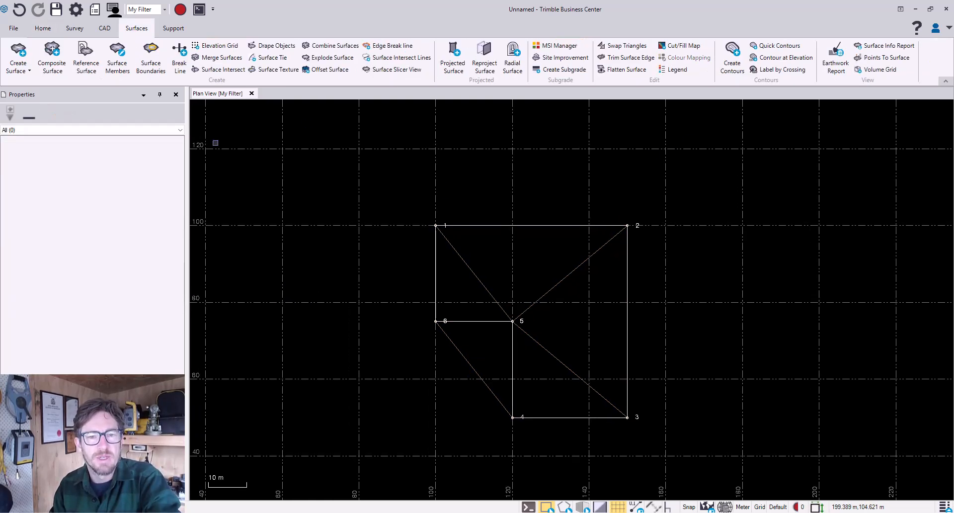
pyautogui.click(617, 60)
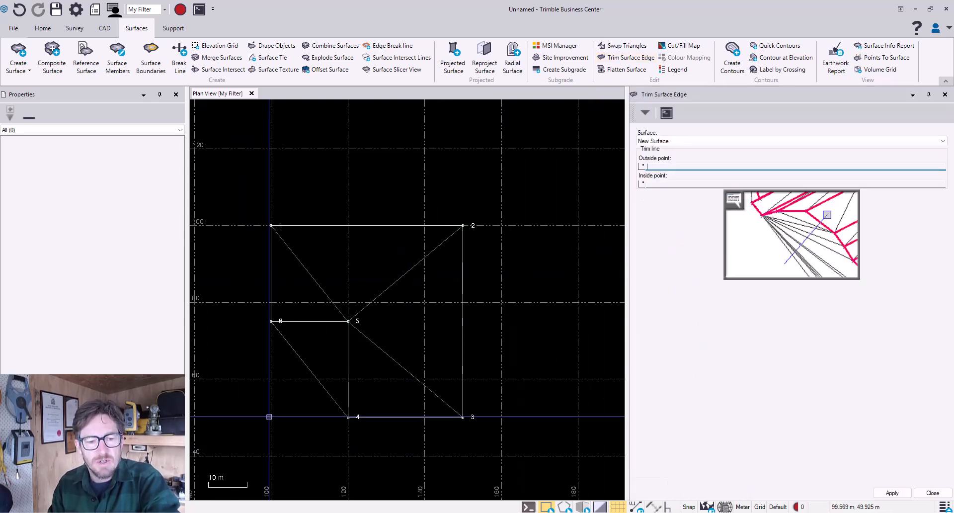
pyautogui.click(266, 434)
pyautogui.click(330, 341)
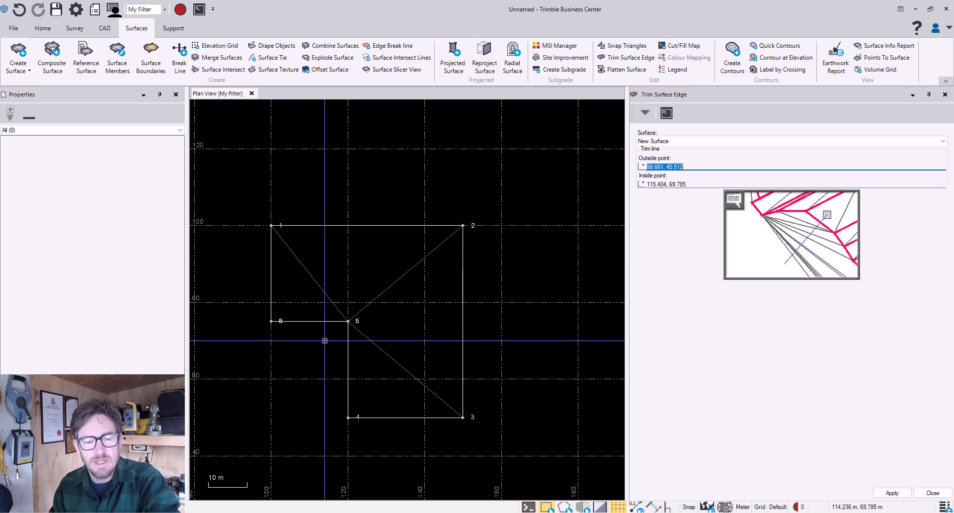
pyautogui.moveTo(316, 341); pyautogui.dragTo(353, 364, button='middle')
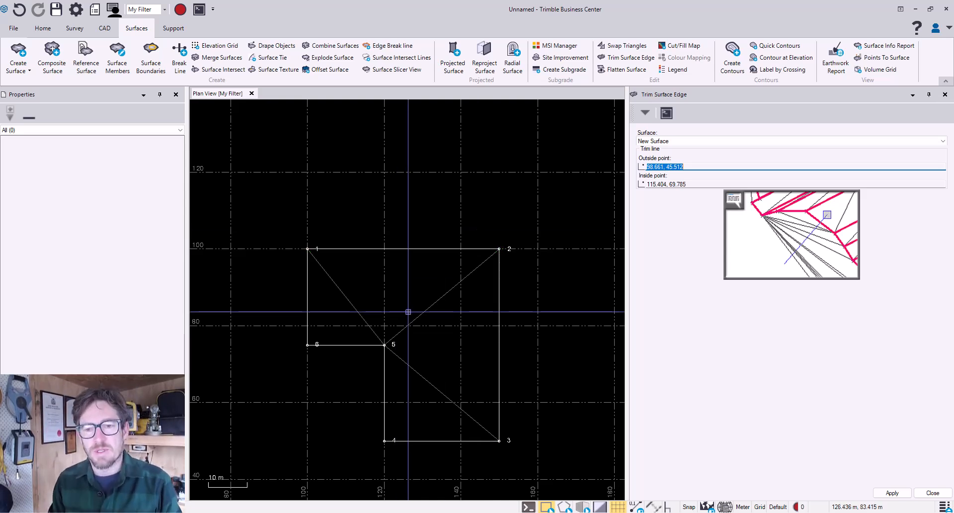
pyautogui.click(947, 493)
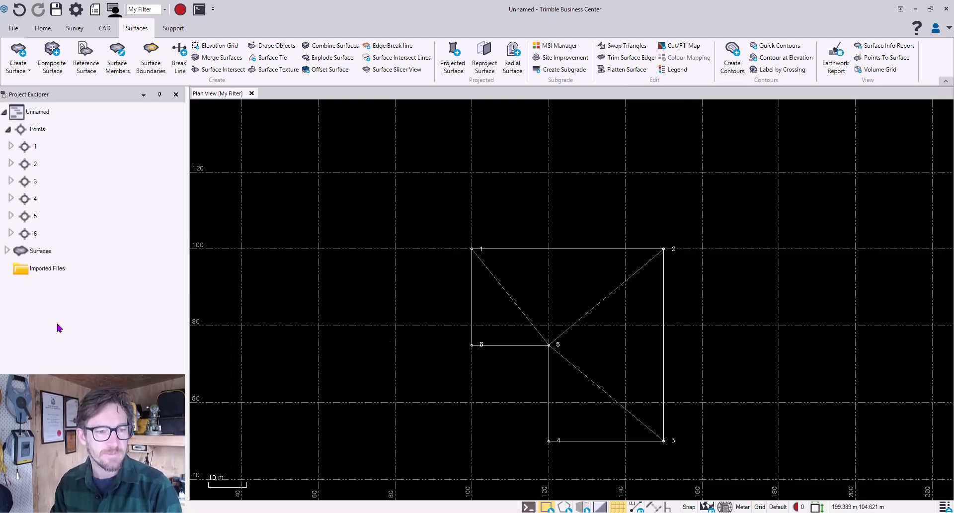
# Step: Find New Surface among the project's surfaces and highlight it in the plan
pyautogui.click(8, 251)
pyautogui.click(43, 269)
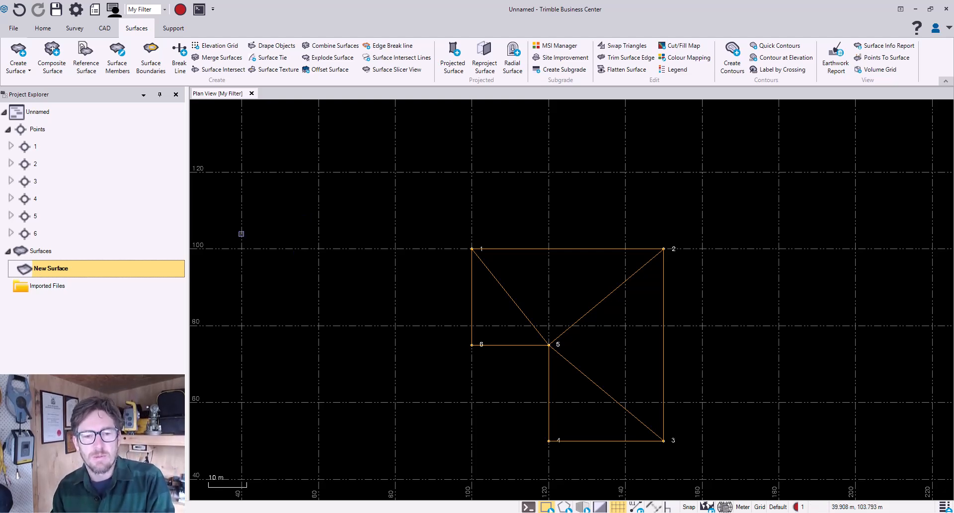
pyautogui.click(277, 234)
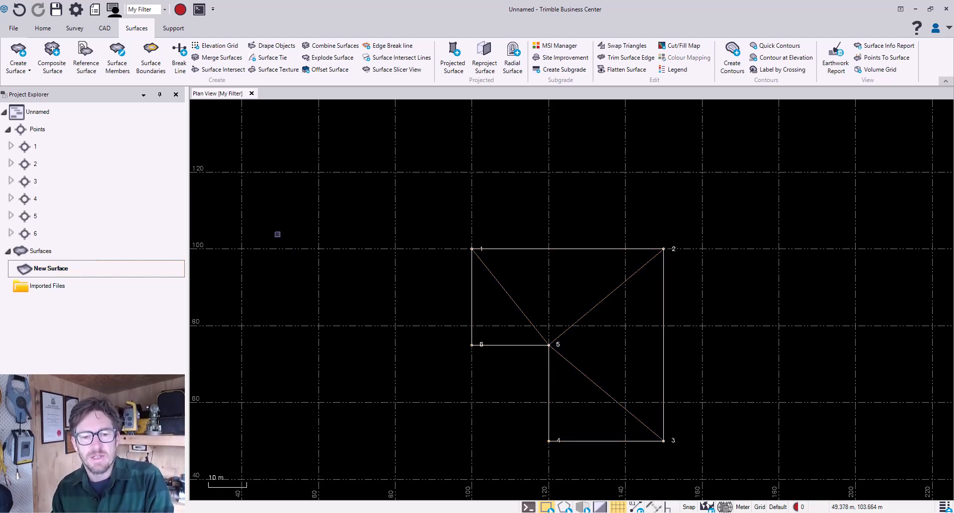
# Step: Start a new project from the _Metric Scale Only template
pyautogui.click(15, 30)
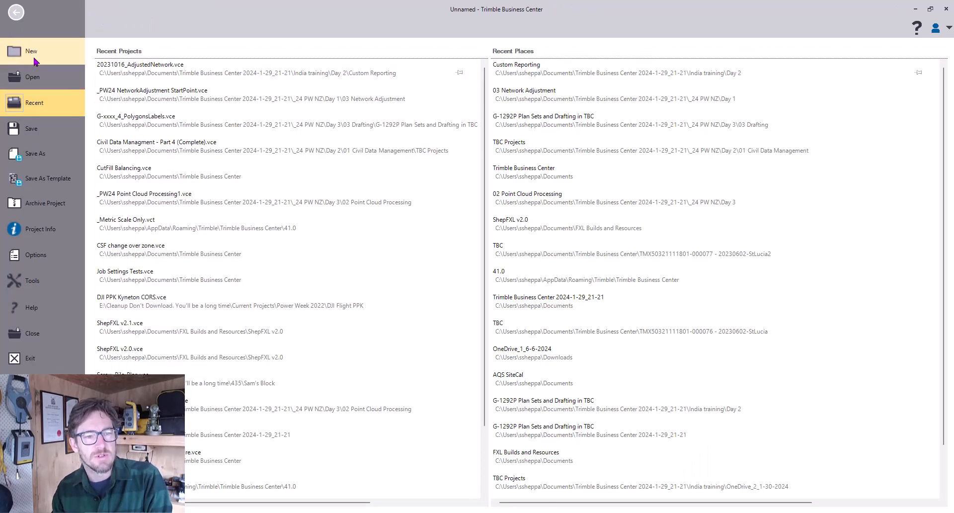
pyautogui.click(29, 51)
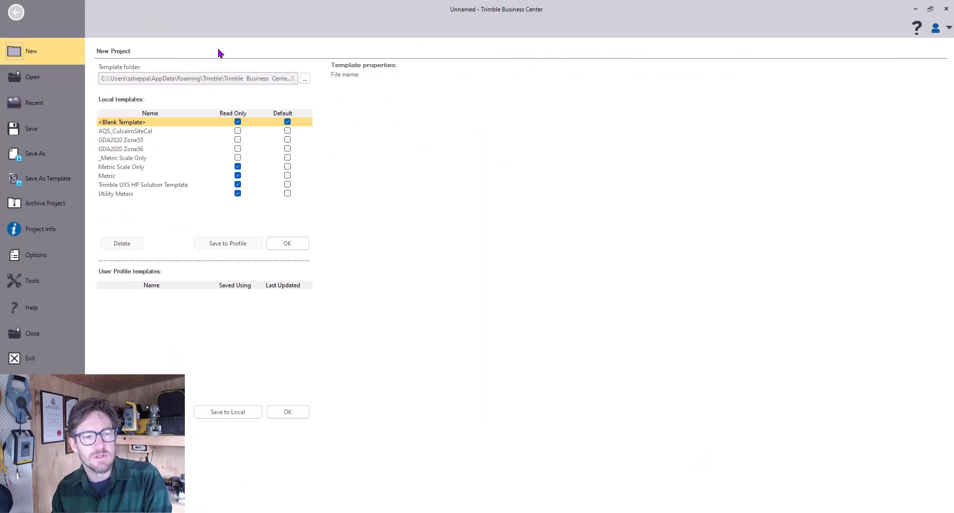
pyautogui.click(135, 159)
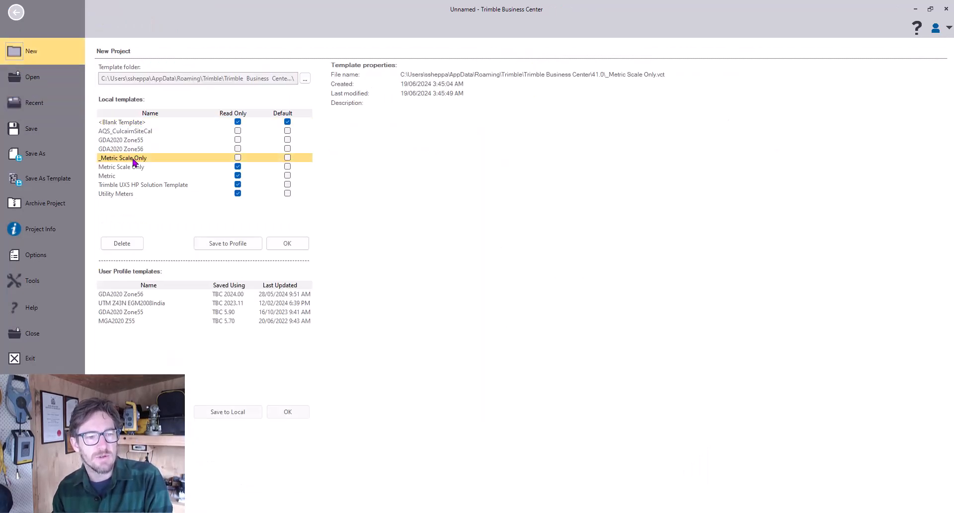
pyautogui.click(292, 246)
pyautogui.click(520, 273)
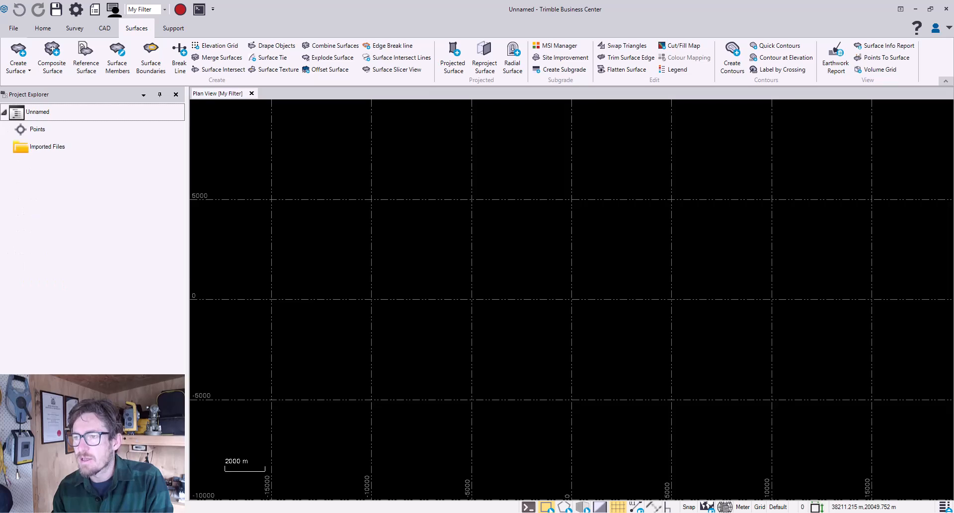
# Step: Import 220302- Construction File 240621.xml from the XML Example folder into the project
pyautogui.moveTo(953, 85); pyautogui.dragTo(716, 121)
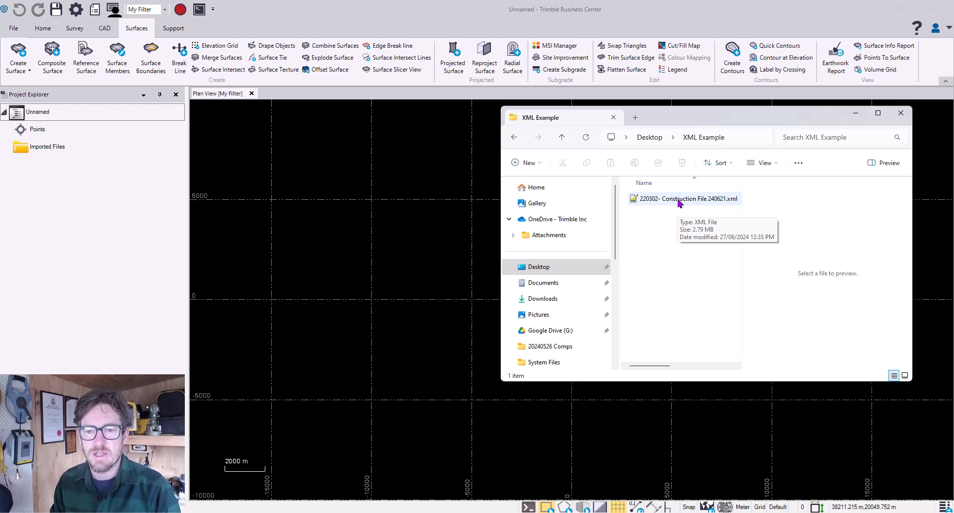
pyautogui.moveTo(679, 202); pyautogui.dragTo(407, 246)
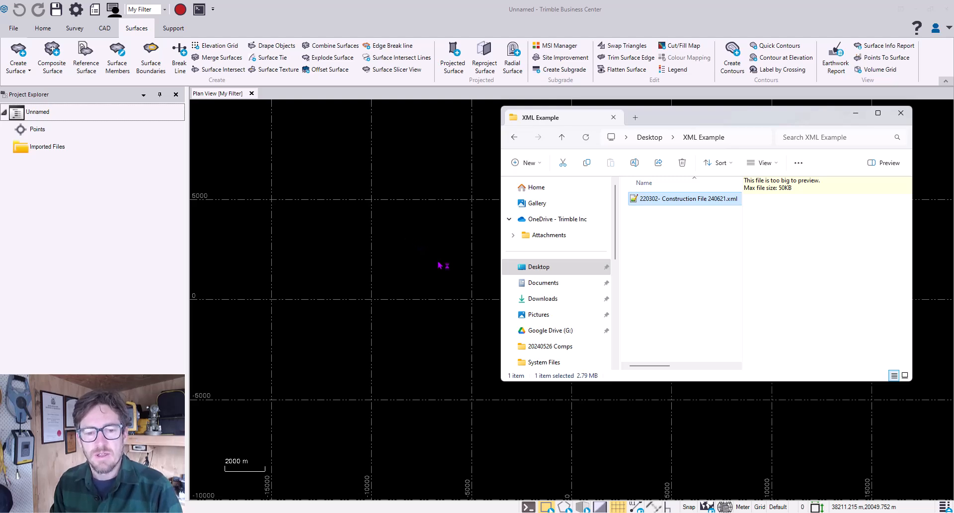
pyautogui.click(854, 114)
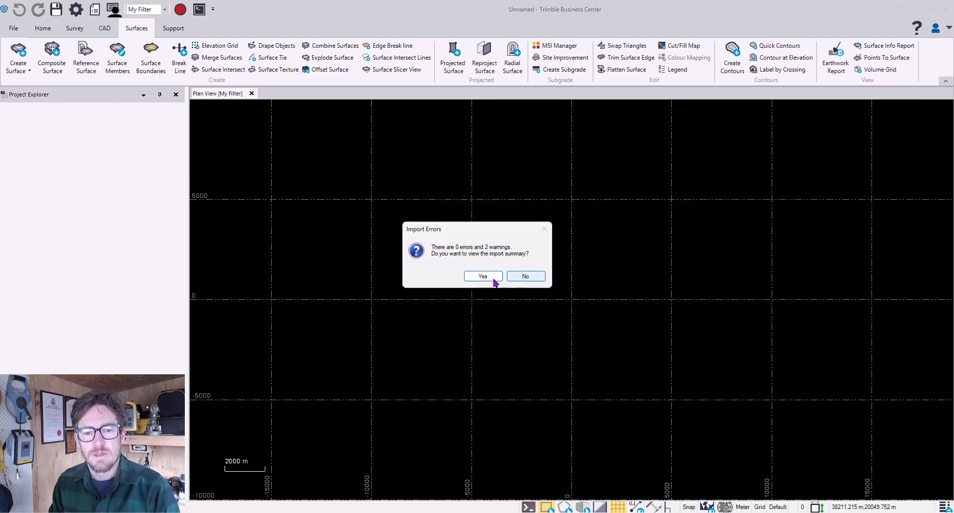
# Step: Review the import summary's warnings for the XML file and return to the plan view
pyautogui.click(500, 276)
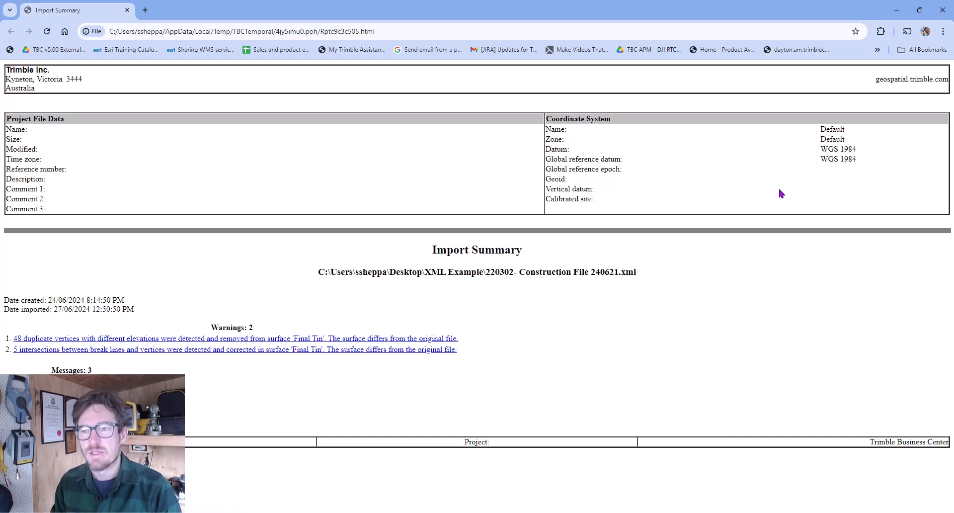
pyautogui.click(899, 15)
pyautogui.click(898, 13)
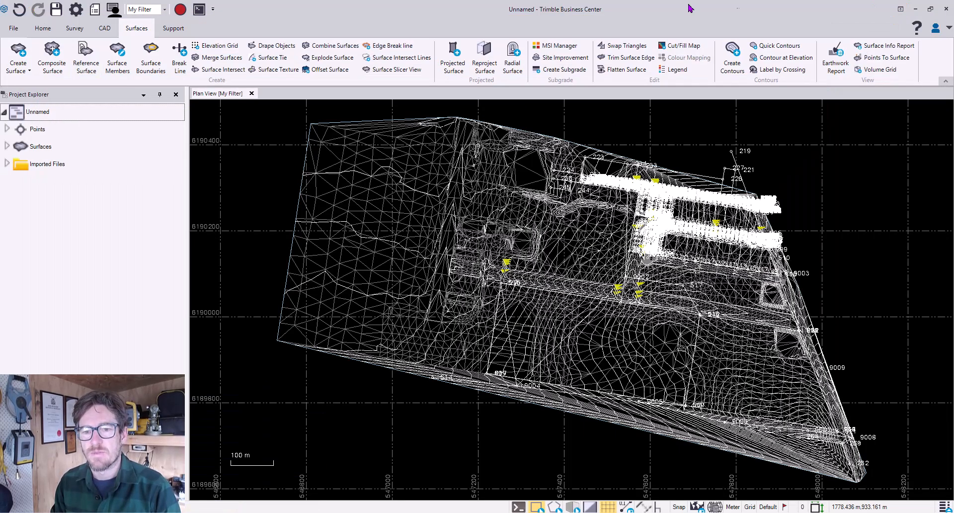
# Step: Hide layer 0 and the whole Surface category in the plan's view filter
pyautogui.moveTo(863, 224); pyautogui.dragTo(754, 228, button='middle')
pyautogui.scroll(-1, 837, 222)
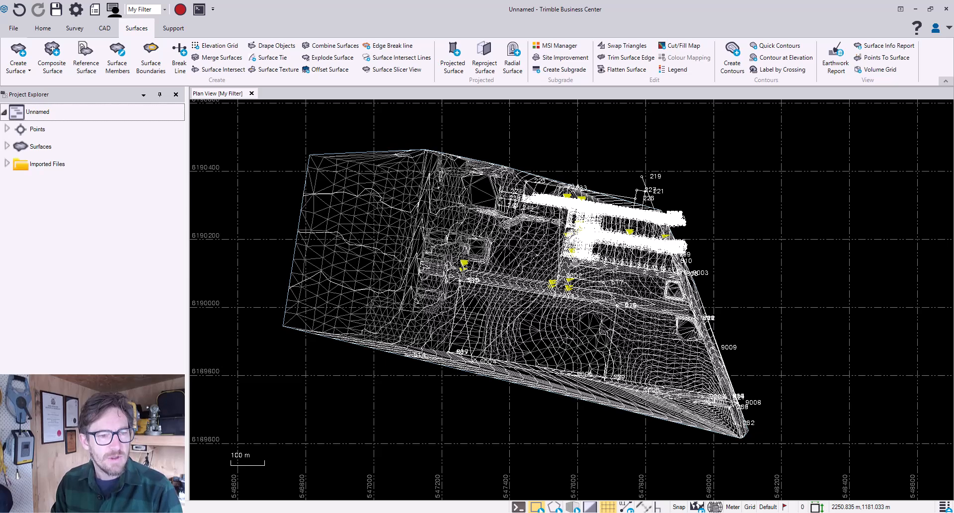
pyautogui.click(70, 496)
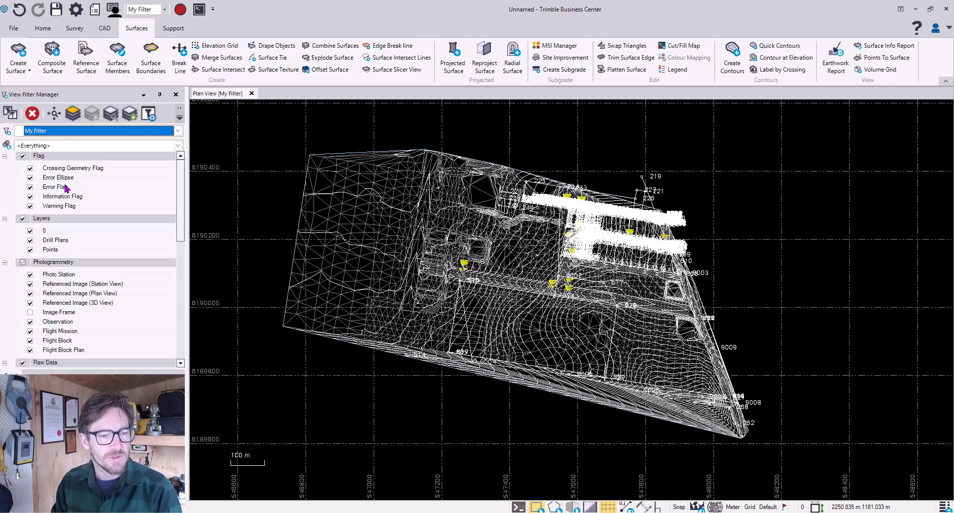
pyautogui.click(30, 231)
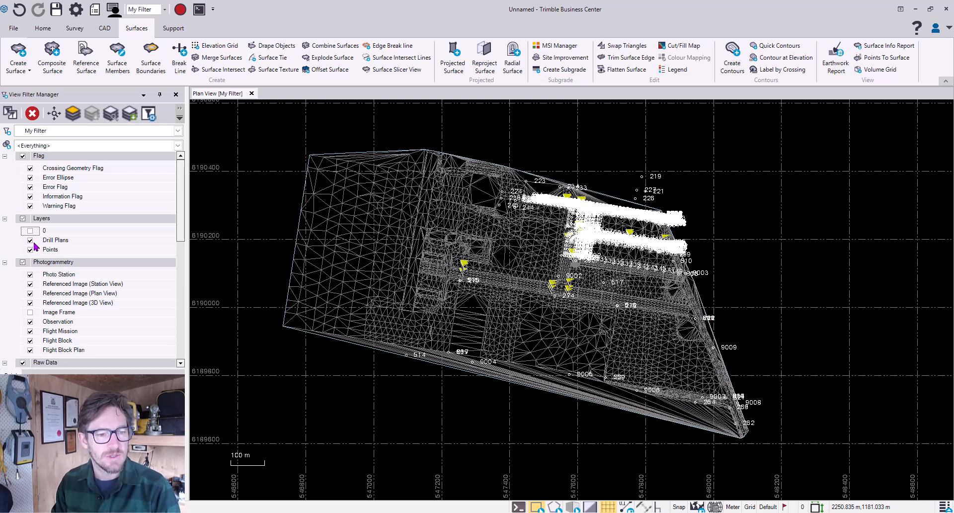
pyautogui.scroll(-5, 35, 245)
pyautogui.scroll(2, 30, 240)
pyautogui.click(19, 218)
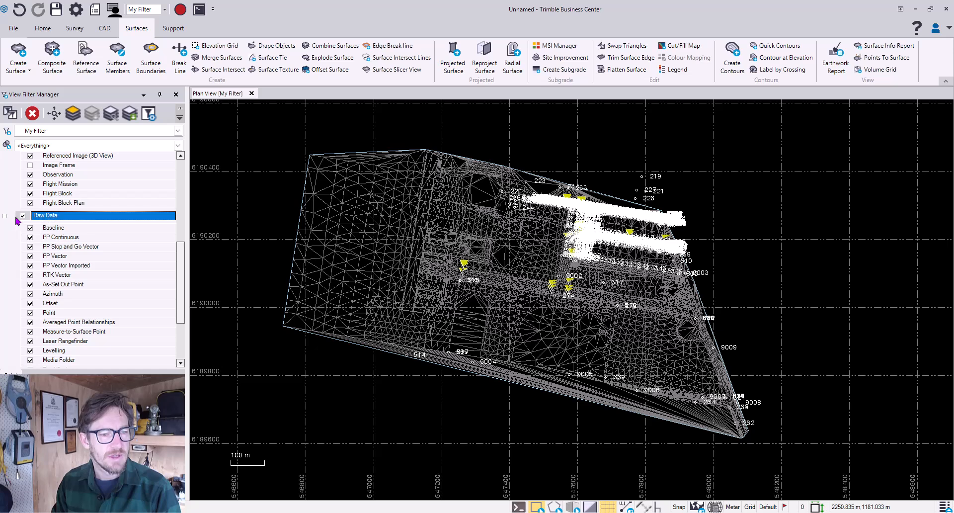
pyautogui.click(5, 216)
pyautogui.click(22, 193)
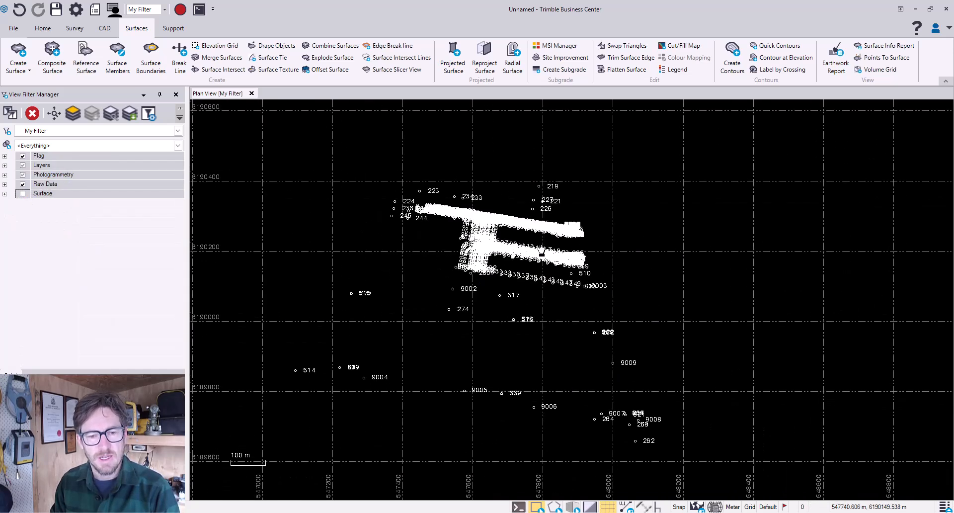
# Step: Hide the Points layer and show layer 0 to inspect its linework in the plan
pyautogui.click(5, 166)
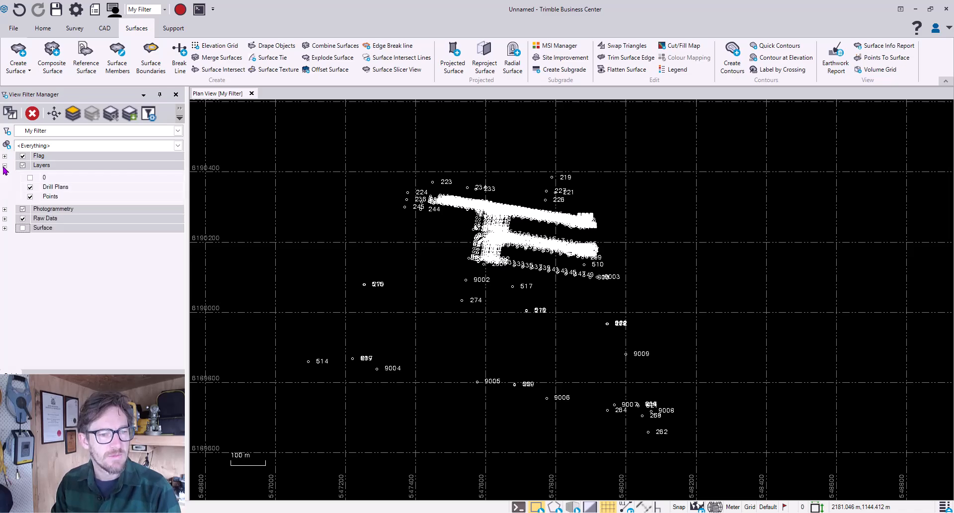
pyautogui.click(31, 196)
pyautogui.click(30, 178)
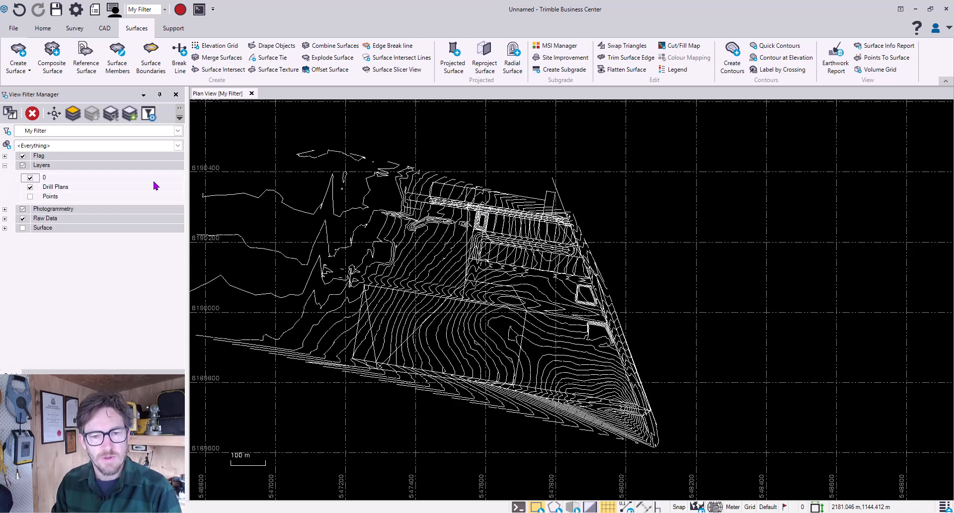
pyautogui.scroll(3, 372, 251)
pyautogui.scroll(-5, 520, 248)
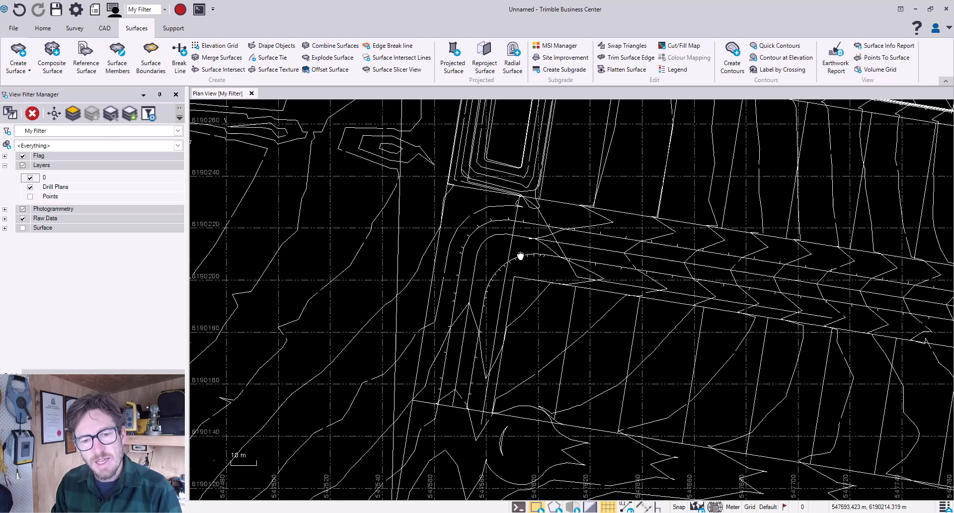
pyautogui.scroll(-3, 515, 253)
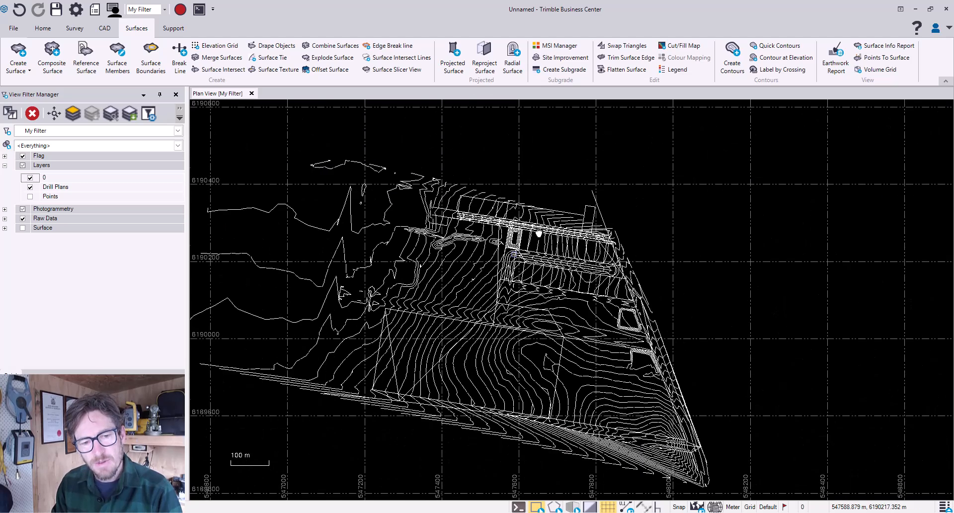
# Step: Hide layer 0 and display the Surface category in the plan
pyautogui.click(30, 177)
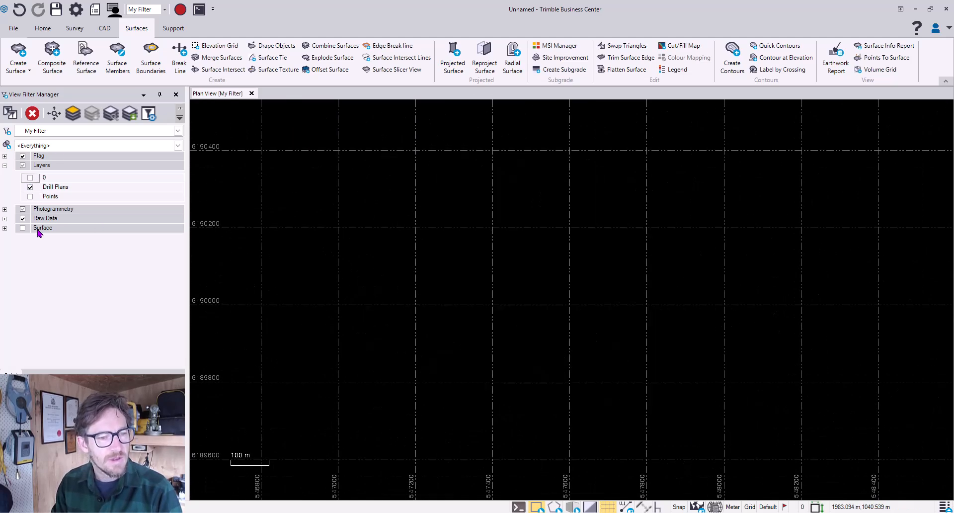
pyautogui.click(22, 227)
pyautogui.scroll(-2, 410, 373)
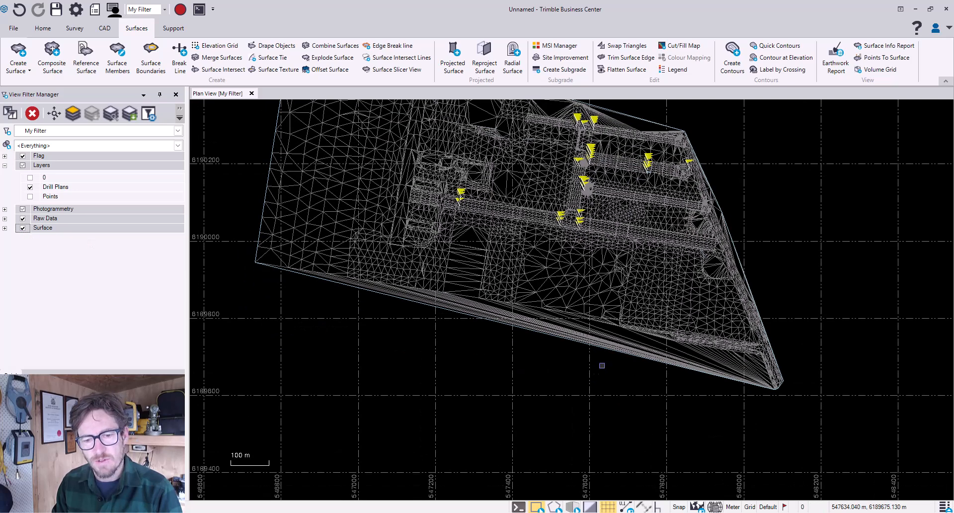
# Step: Find Final Tin among the project's surfaces, highlight it in the plan and clear the selection
pyautogui.click(24, 495)
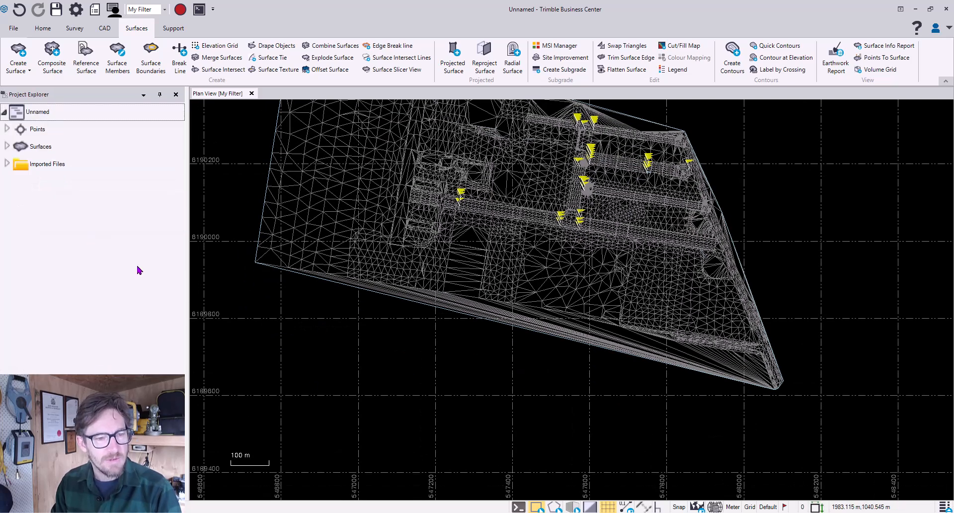
pyautogui.click(7, 147)
pyautogui.click(86, 167)
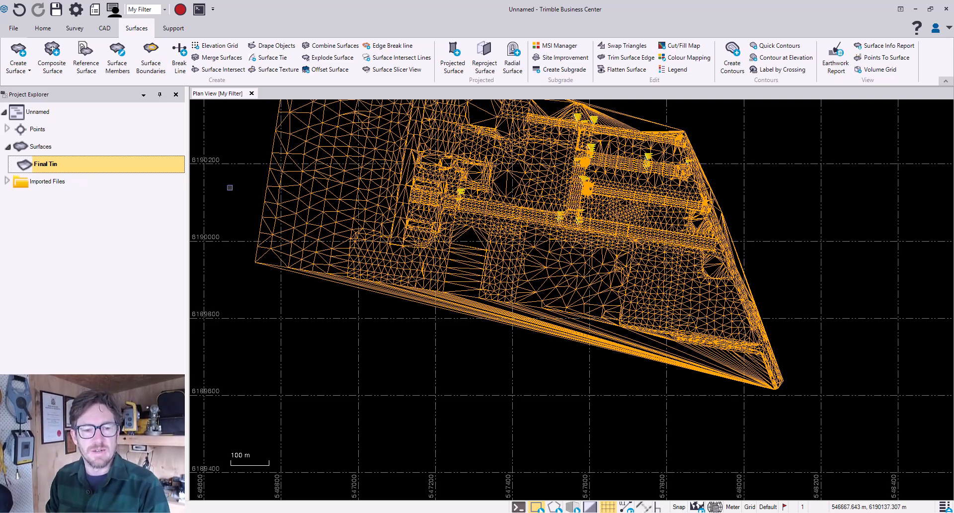
pyautogui.press('Escape')
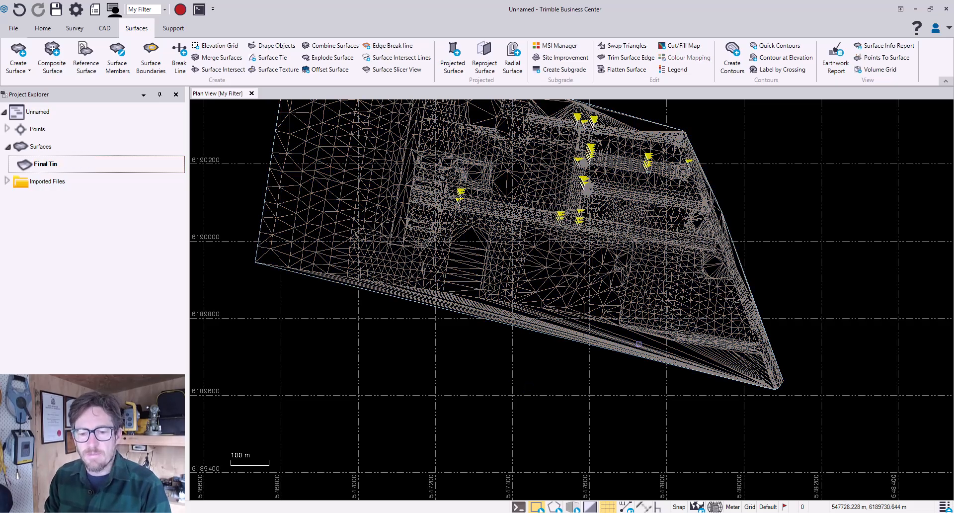
# Step: Try to trim Final Tin's long southern edge triangles from outside point about 547880, 6189626 to inside point about 548029, 6189708
pyautogui.scroll(5, 696, 358)
pyautogui.scroll(-3, 624, 260)
pyautogui.moveTo(625, 240); pyautogui.dragTo(409, 206, button='middle')
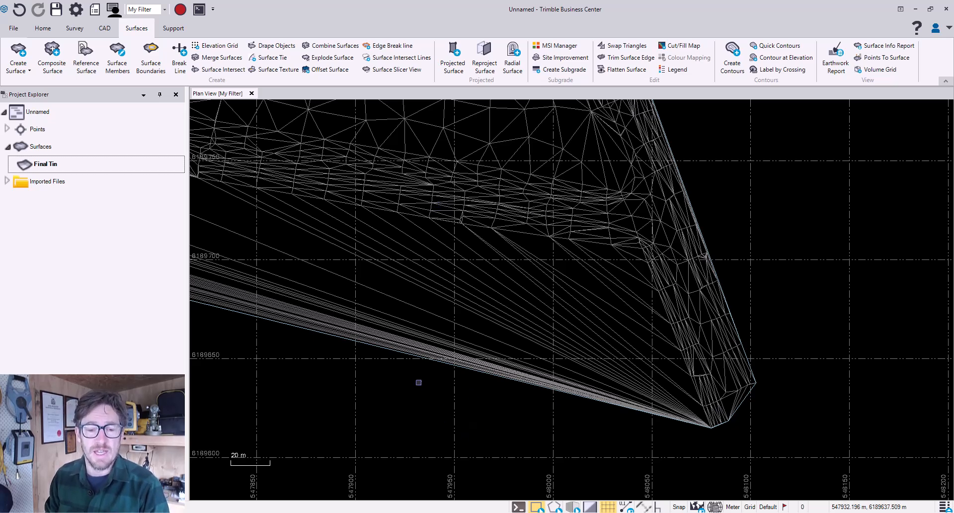
pyautogui.moveTo(438, 365); pyautogui.dragTo(504, 332, button='middle')
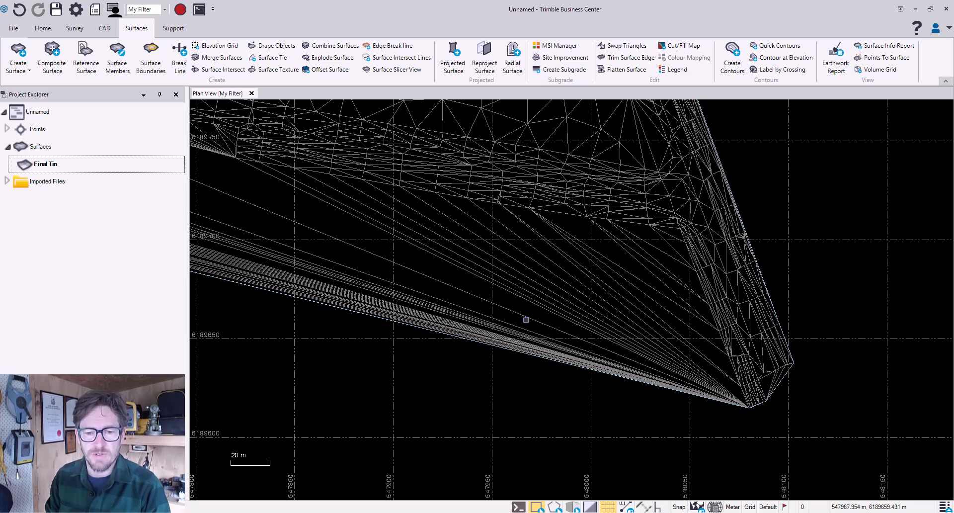
pyautogui.scroll(-2, 442, 363)
pyautogui.click(512, 294)
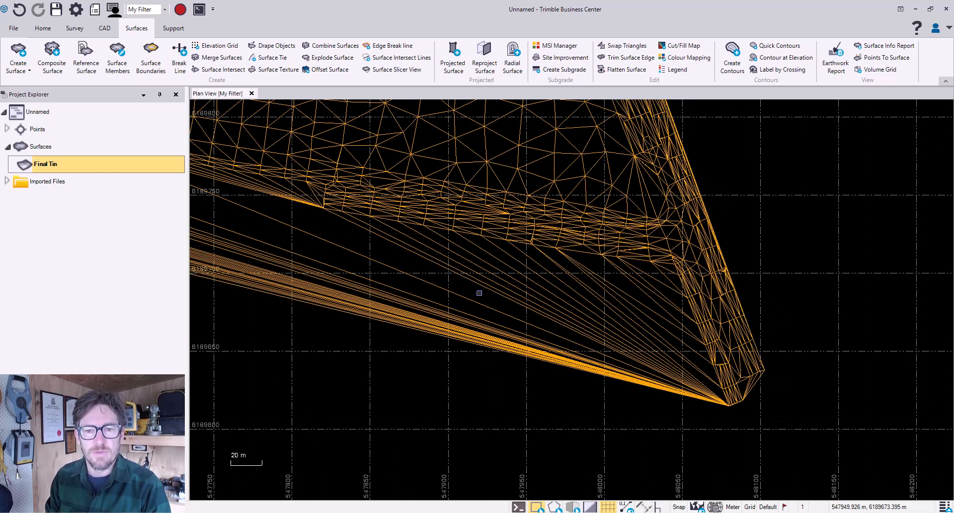
pyautogui.click(629, 58)
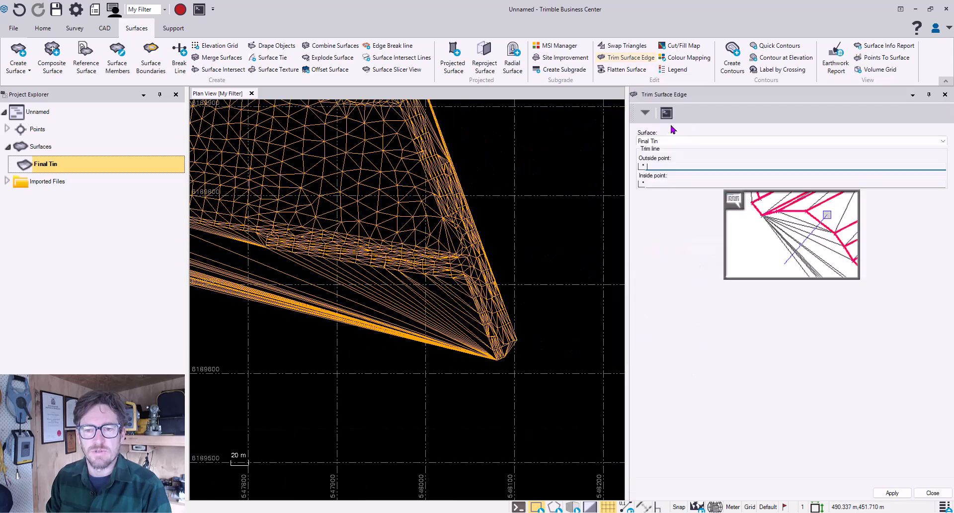
pyautogui.click(318, 350)
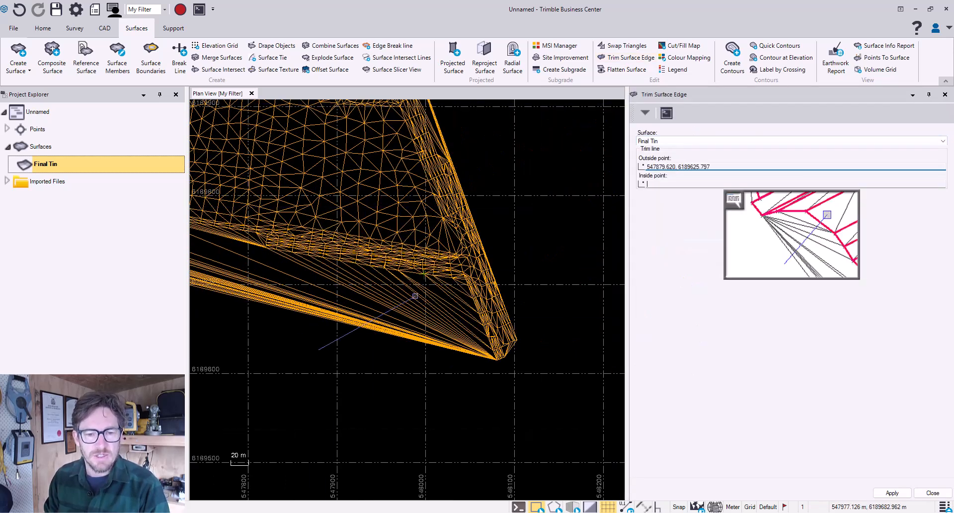
pyautogui.click(451, 284)
pyautogui.moveTo(436, 337); pyautogui.dragTo(500, 351, button='middle')
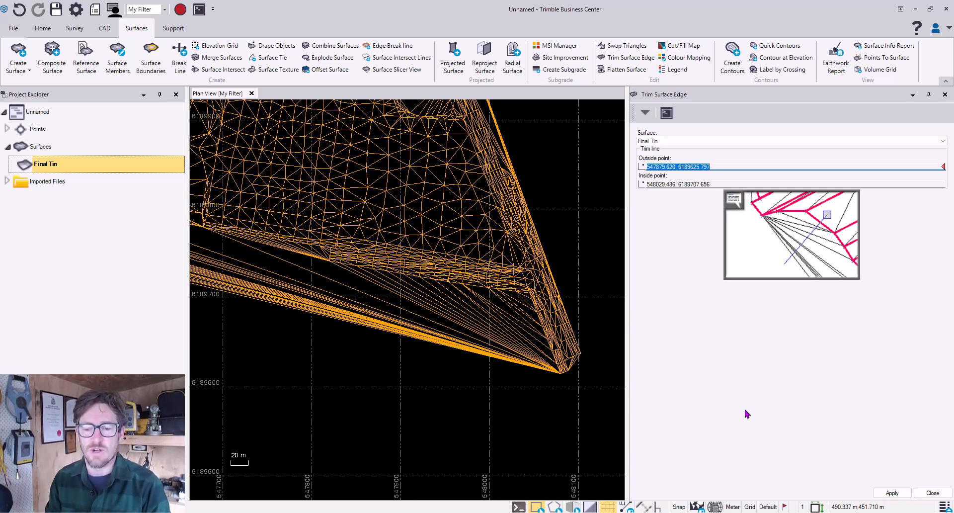
pyautogui.click(933, 493)
pyautogui.scroll(2, 619, 347)
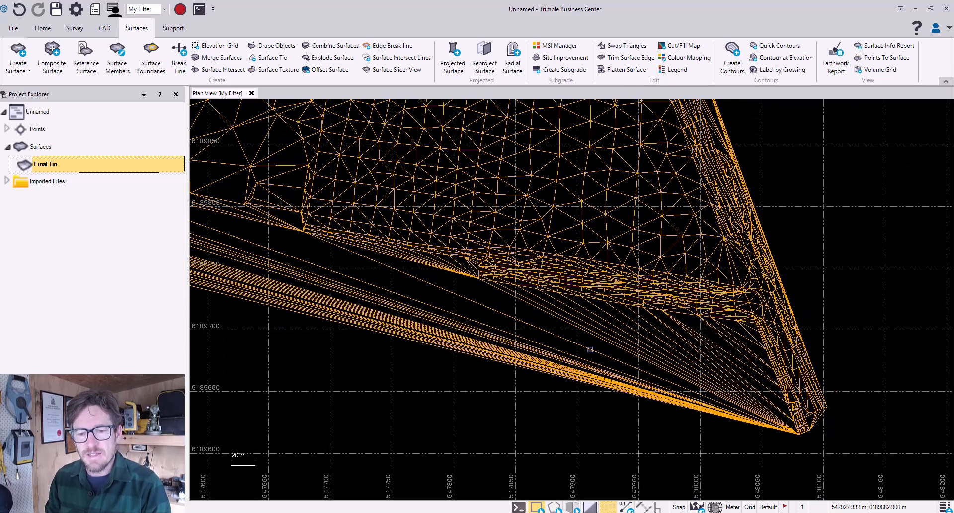
pyautogui.scroll(-1, 494, 416)
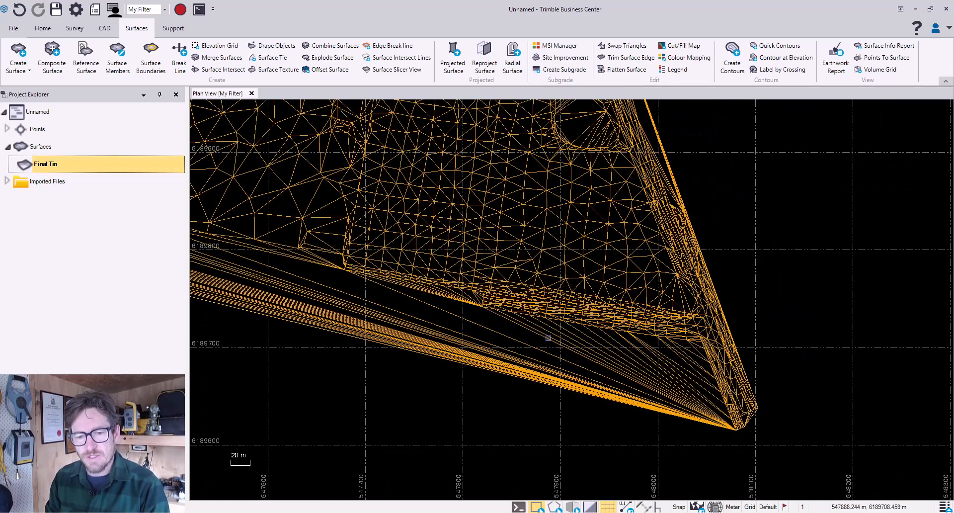
pyautogui.scroll(-6, 677, 373)
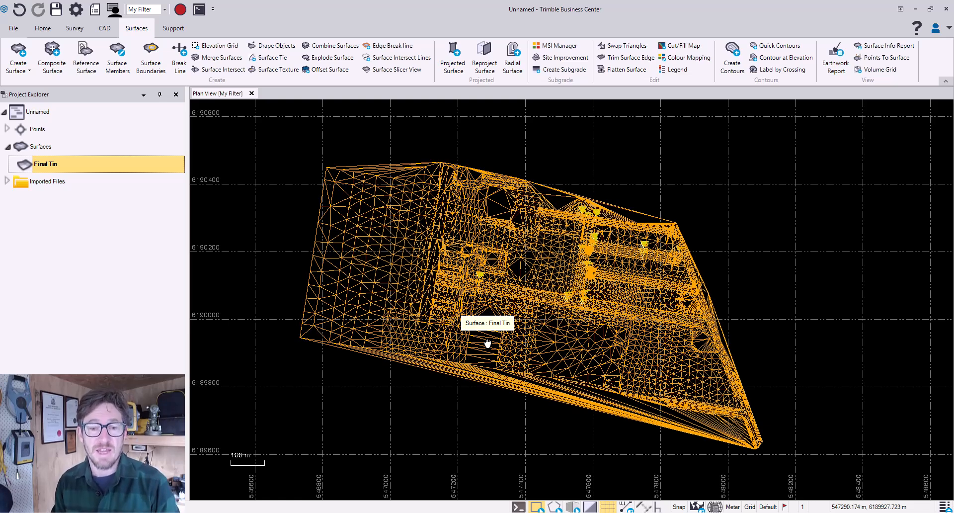
pyautogui.click(406, 372)
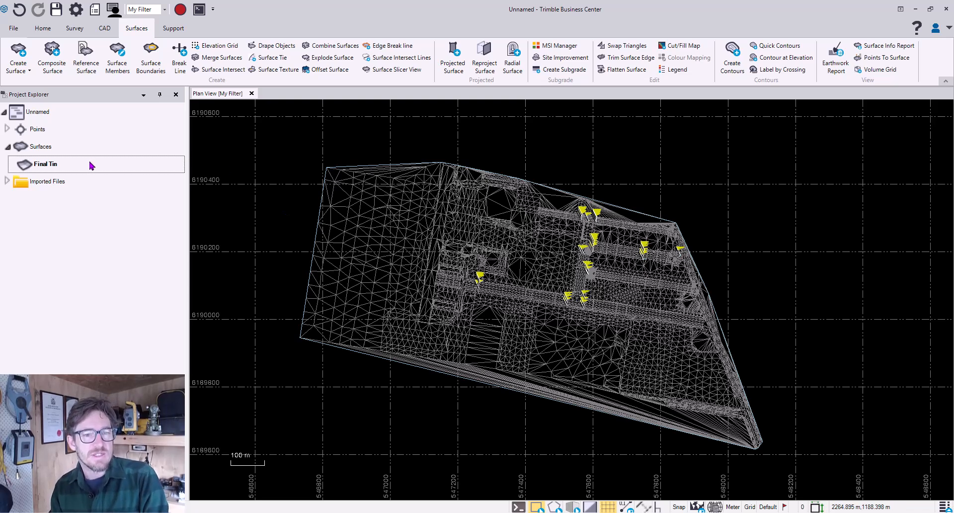
# Step: Explode the Final Tin surface onto a new MediumGreen layer named Final Tin Members
pyautogui.click(46, 164)
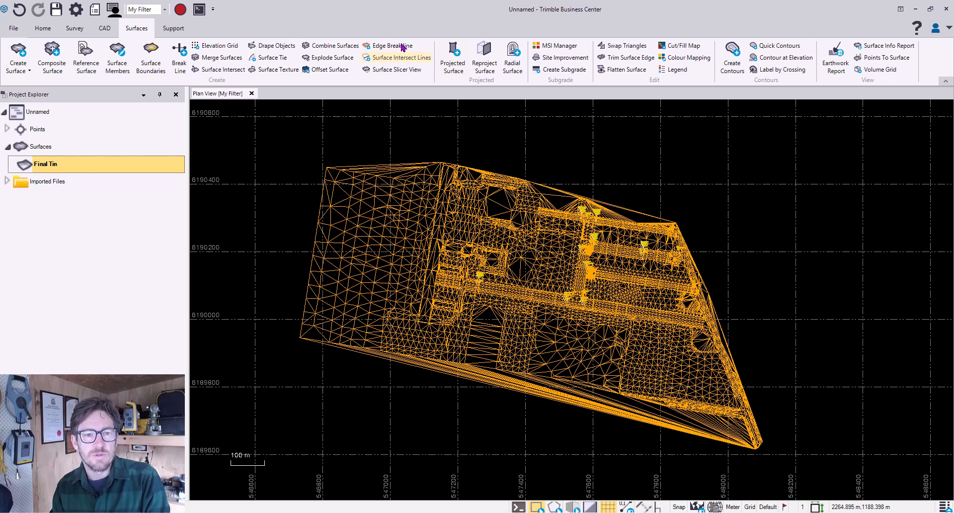
pyautogui.click(332, 58)
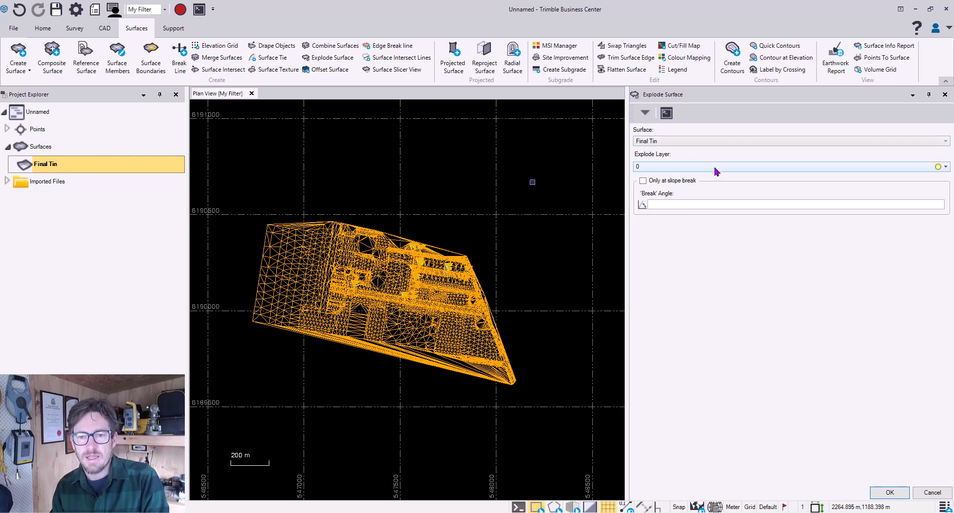
pyautogui.click(716, 167)
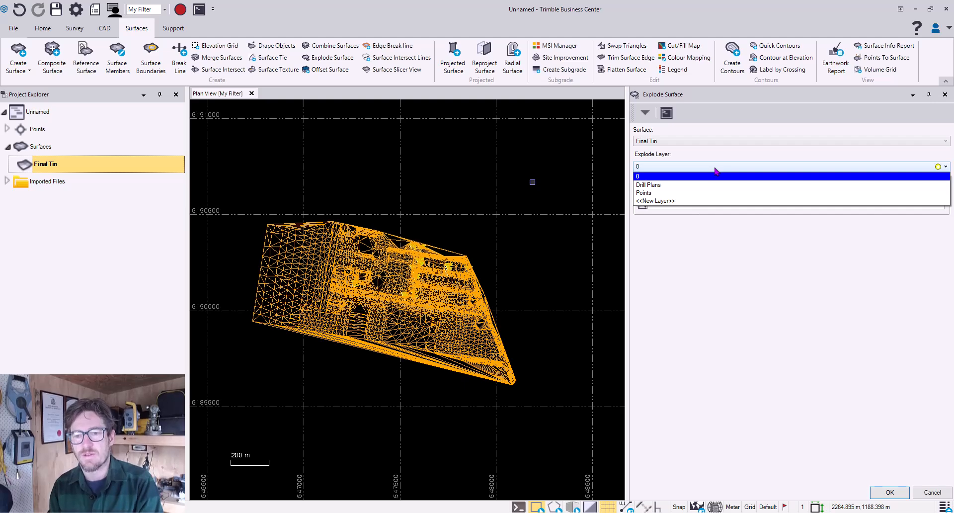
pyautogui.click(847, 177)
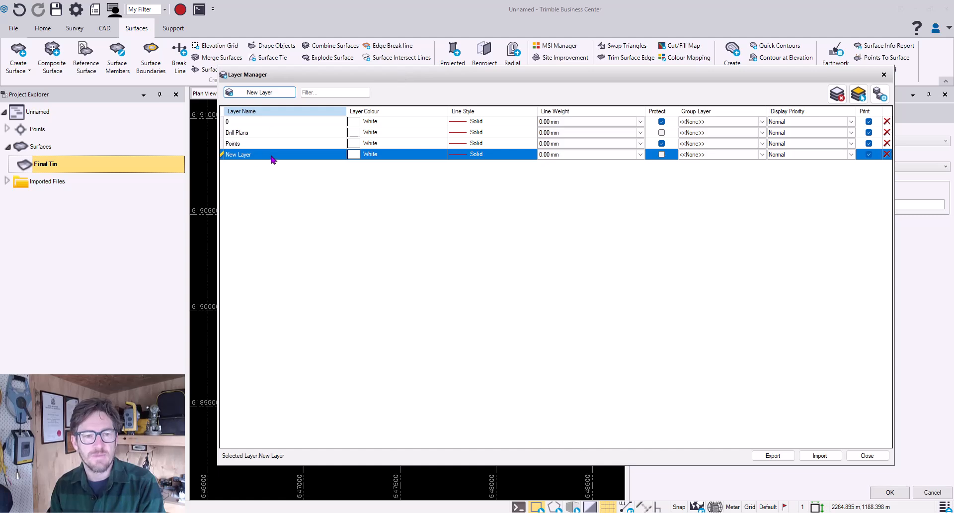
pyautogui.click(273, 157)
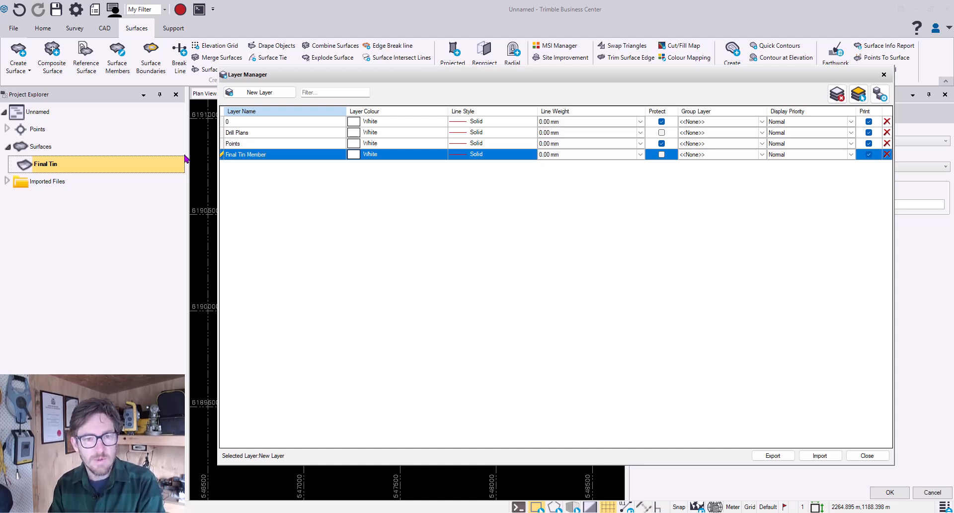
pyautogui.press('Tab')
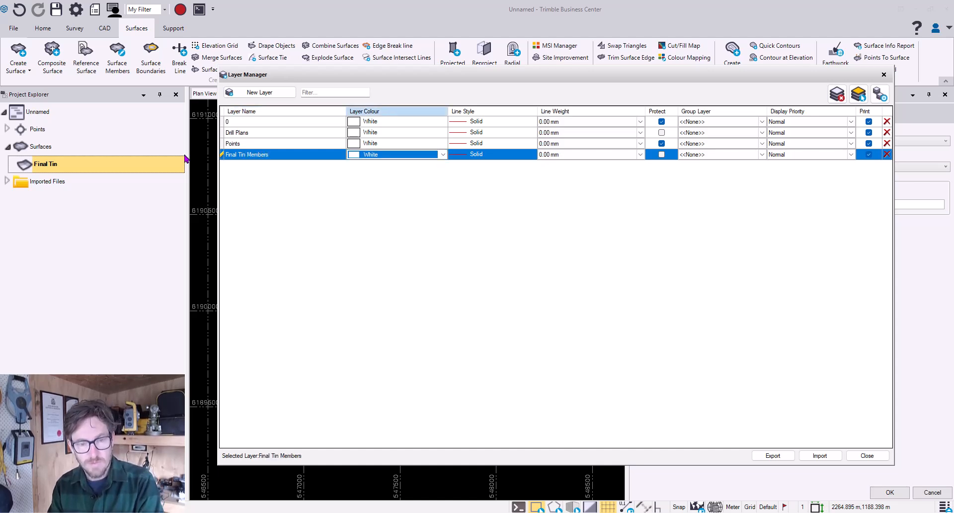
pyautogui.press('m')
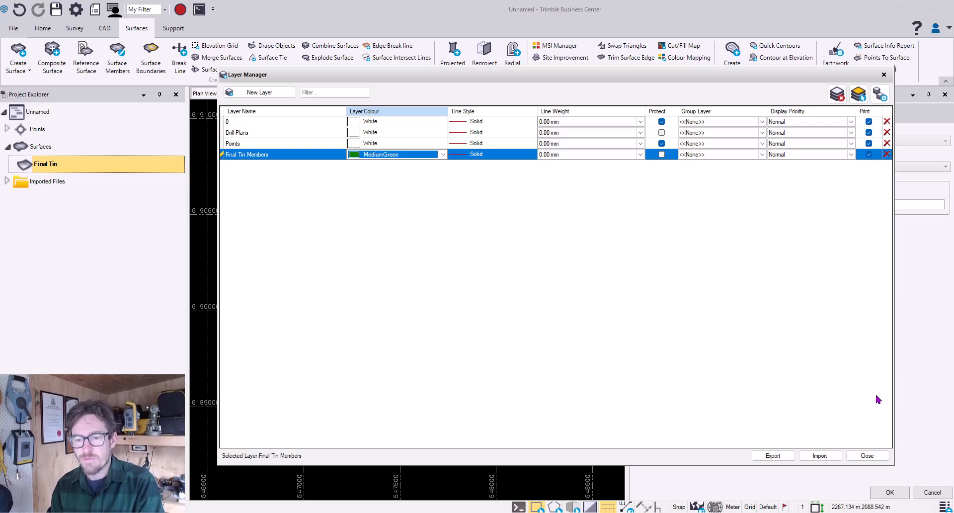
pyautogui.click(868, 456)
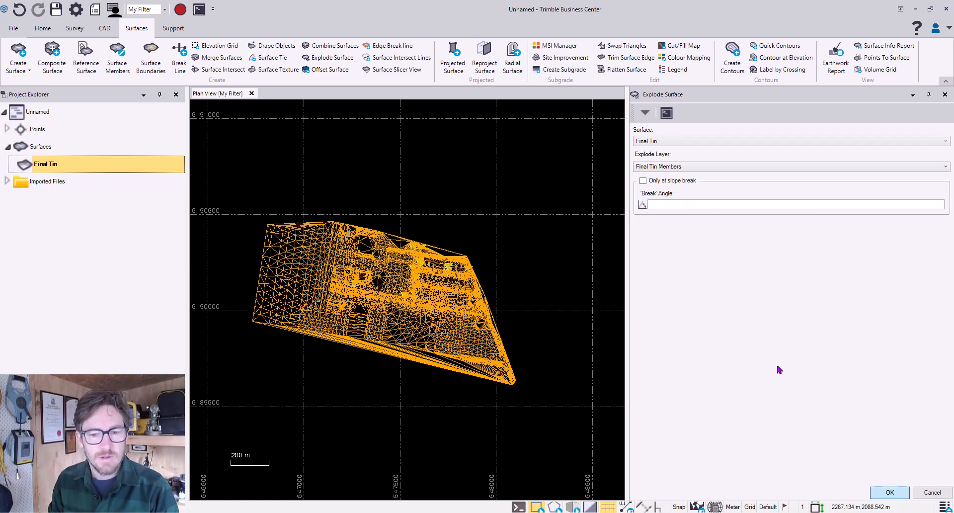
pyautogui.click(890, 492)
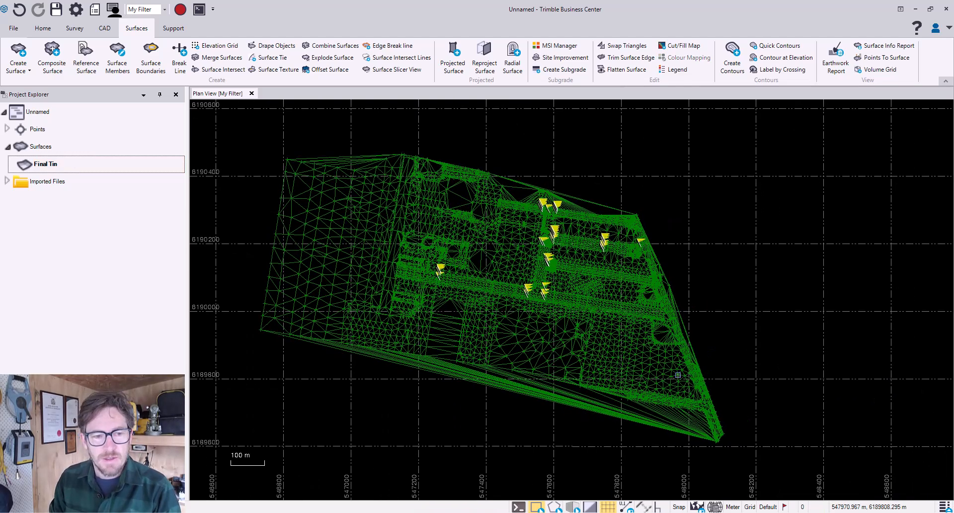
# Step: Hide the Surface category in the view filter while keeping the Final Tin Members layer displayed
pyautogui.click(74, 495)
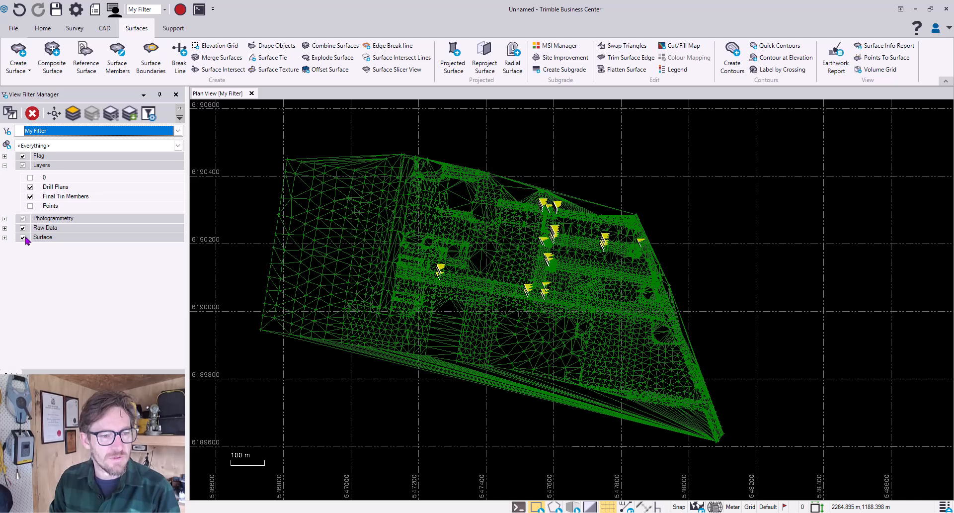
pyautogui.click(23, 238)
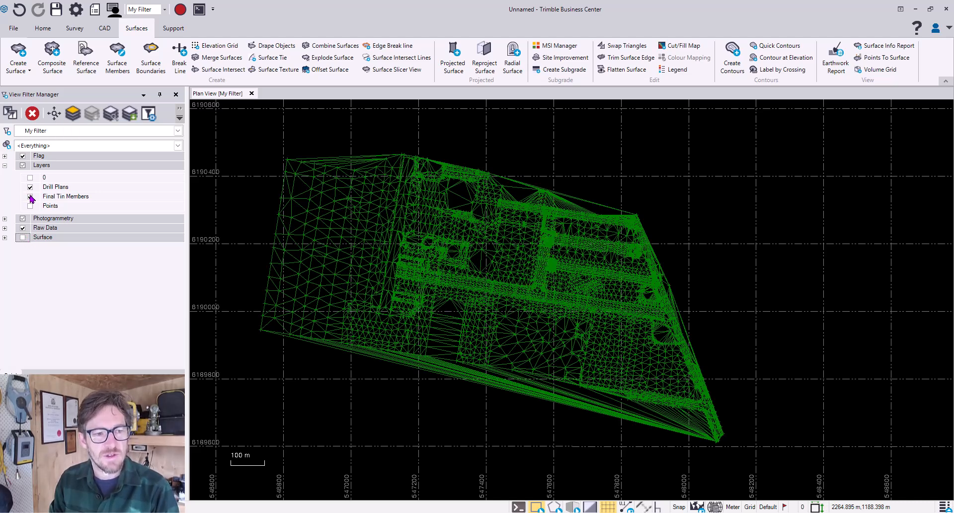
# Step: Delete the long Final Tin Members lines spanning the open area along the southern boundary towards the southeastern tip
pyautogui.click(53, 197)
pyautogui.click(500, 371)
pyautogui.click(543, 380)
pyautogui.scroll(2, 555, 426)
pyautogui.moveTo(598, 440); pyautogui.dragTo(497, 415, button='middle')
pyautogui.scroll(-3, 607, 411)
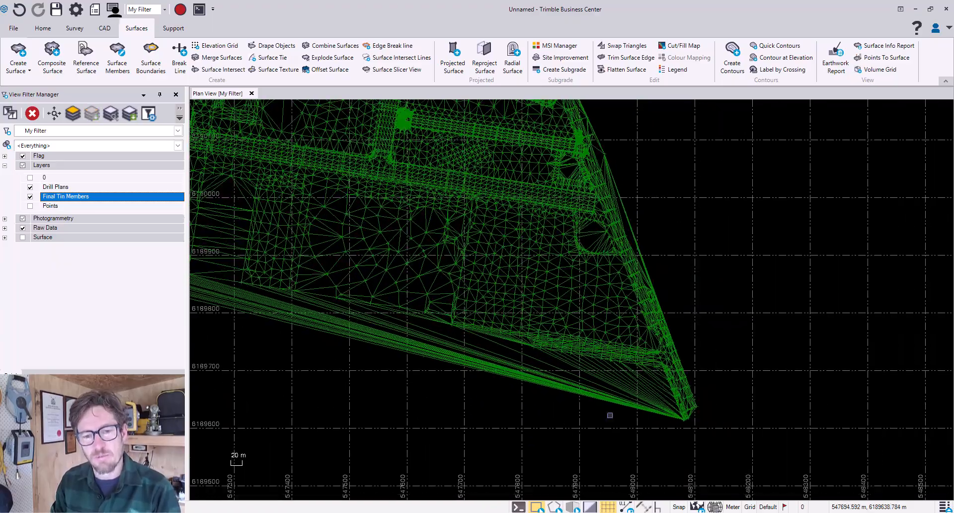
pyautogui.scroll(5, 754, 432)
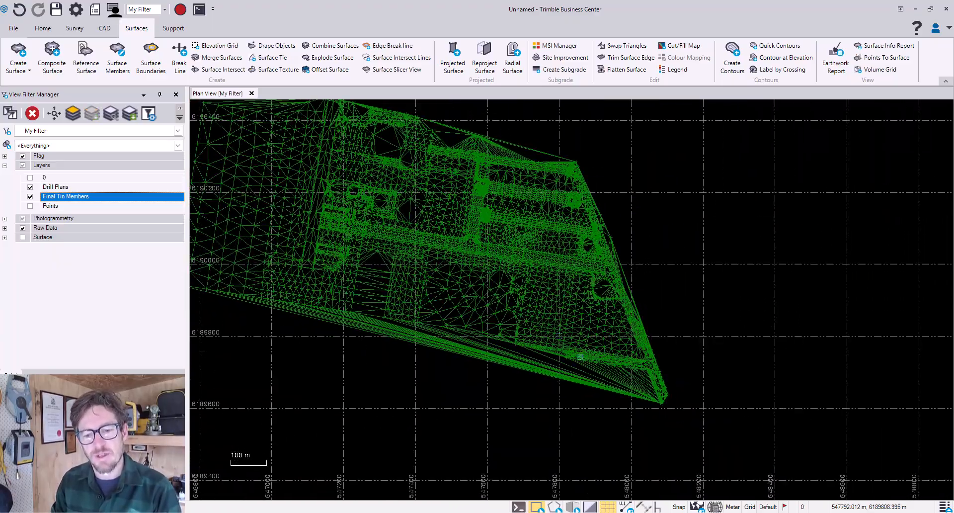
pyautogui.moveTo(707, 439); pyautogui.dragTo(600, 215)
pyautogui.press('Delete')
# Step: Delete the stray lines bridging the inside corner of the southeastern leg near 548040, 6189700
pyautogui.scroll(3, 714, 224)
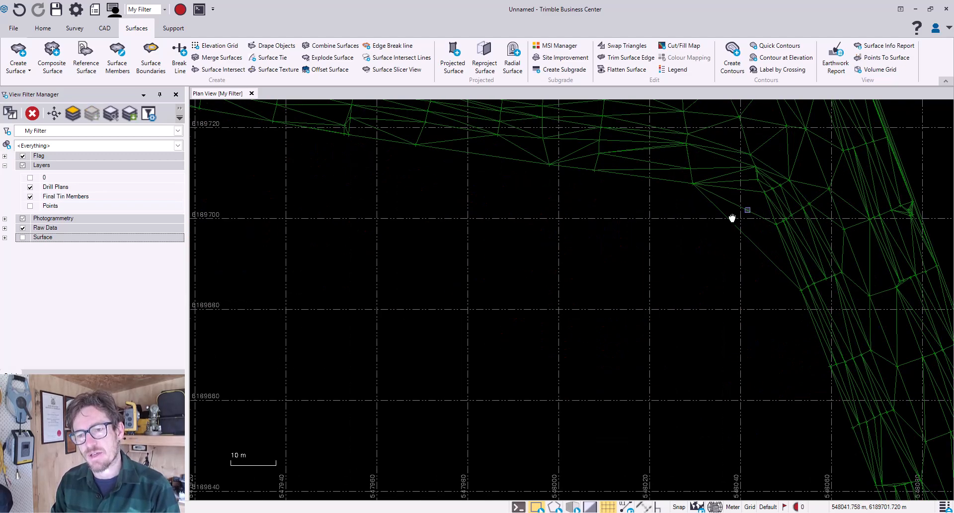
pyautogui.moveTo(748, 209); pyautogui.dragTo(655, 270, button='middle')
pyautogui.moveTo(620, 269); pyautogui.dragTo(619, 269)
pyautogui.press('Delete')
pyautogui.scroll(-6, 609, 305)
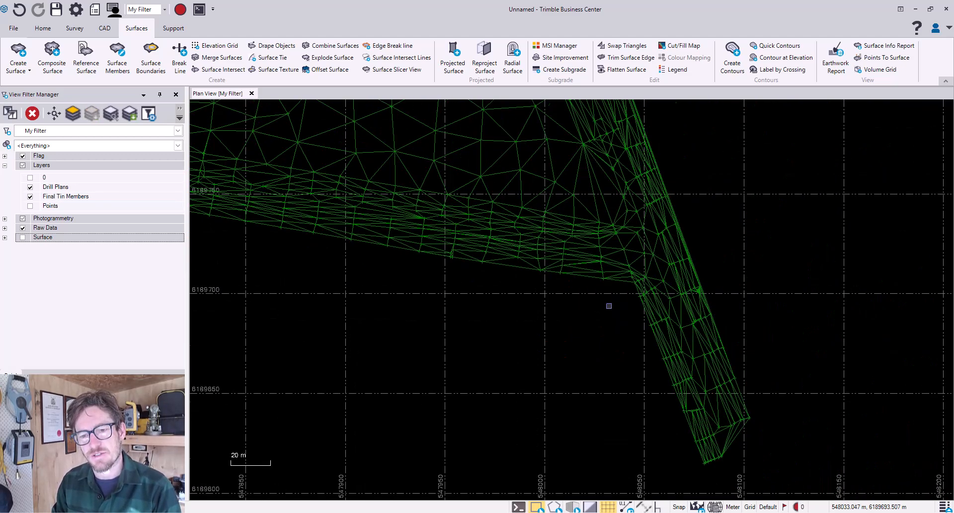
# Step: Delete the leftover edge lines bridging the step in the southern boundary near 547820, 6189750
pyautogui.scroll(2, 776, 417)
pyautogui.moveTo(472, 349); pyautogui.dragTo(248, 318, button='middle')
pyautogui.moveTo(721, 373); pyautogui.dragTo(374, 309, button='middle')
pyautogui.scroll(3, 631, 404)
pyautogui.scroll(2, 658, 388)
pyautogui.moveTo(687, 366); pyautogui.dragTo(687, 365)
pyautogui.press('Delete')
pyautogui.scroll(-5, 575, 349)
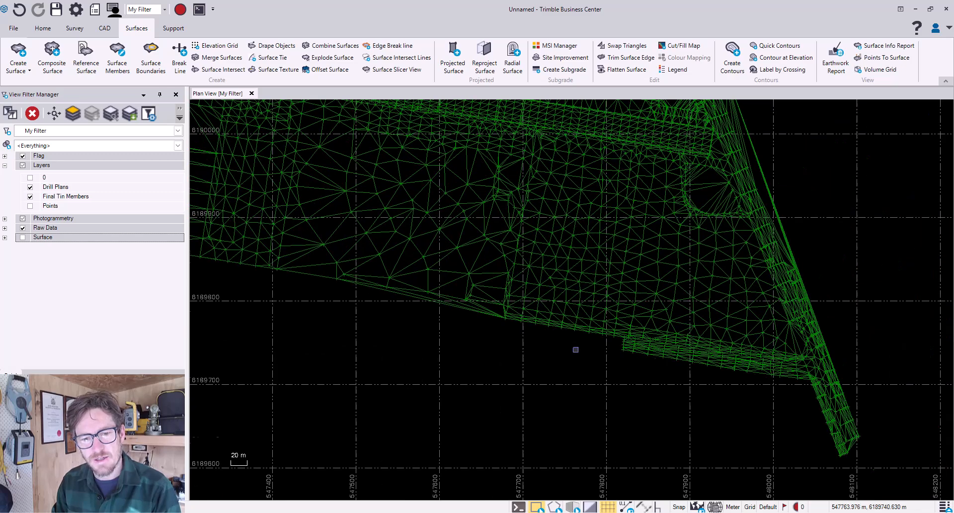
# Step: Delete the thin edge lines converging on the southern boundary's notch near 547680, 6189780
pyautogui.scroll(5, 533, 347)
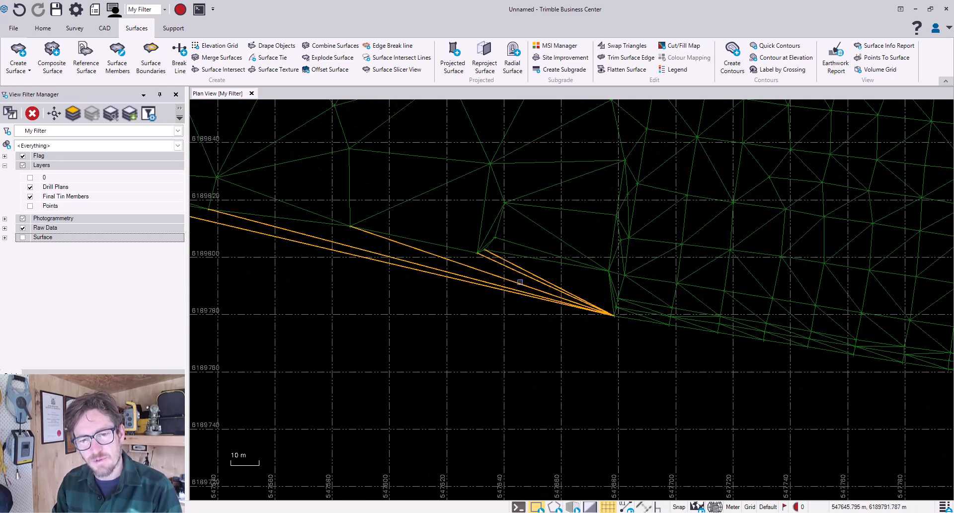
pyautogui.scroll(2, 605, 281)
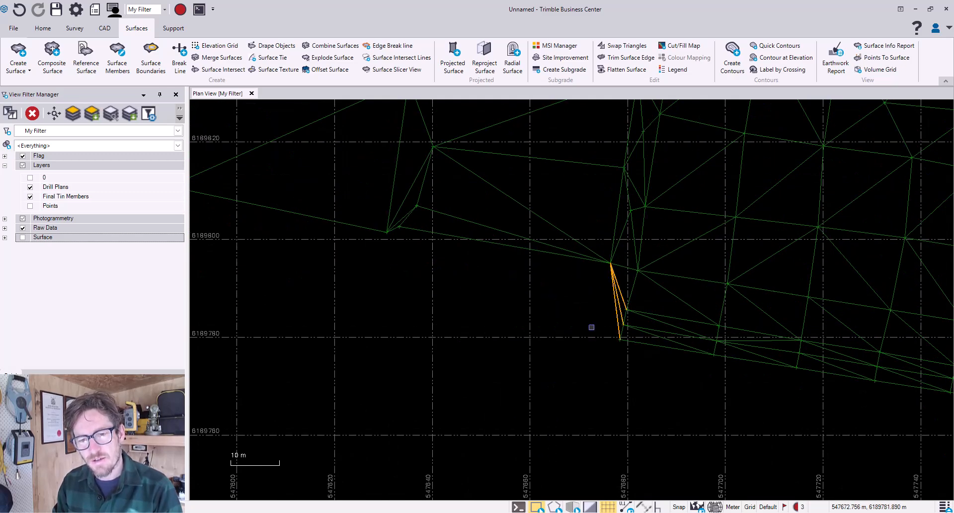
pyautogui.scroll(-8, 486, 330)
pyautogui.scroll(-3, 481, 388)
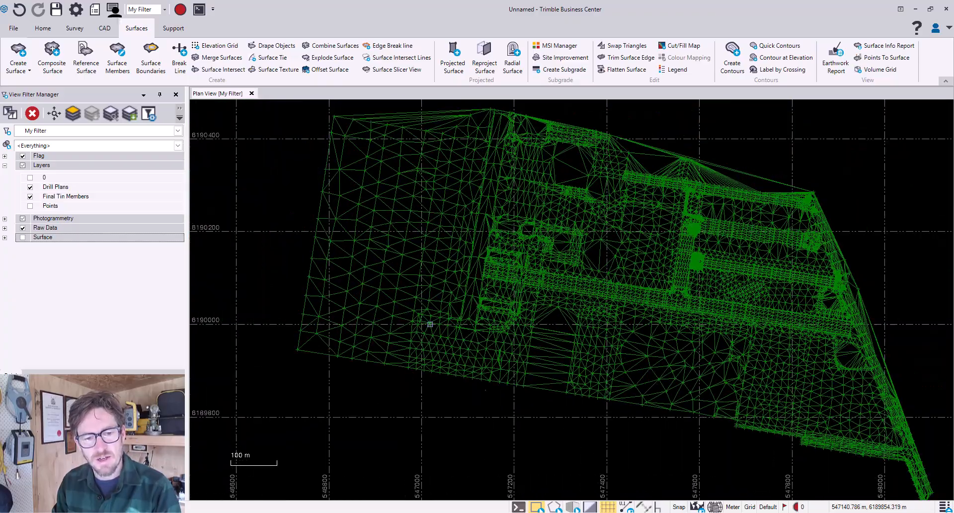
# Step: Delete the long edge lines spanning the dip in the northern boundary of the western field
pyautogui.scroll(8, 396, 249)
pyautogui.moveTo(415, 374); pyautogui.dragTo(413, 375)
pyautogui.press('Delete')
# Step: Delete the thin lines running outside the northern boundary between about 547230 and 547380 east
pyautogui.scroll(-2, 458, 324)
pyautogui.moveTo(603, 290); pyautogui.dragTo(397, 249, button='middle')
pyautogui.scroll(2, 495, 324)
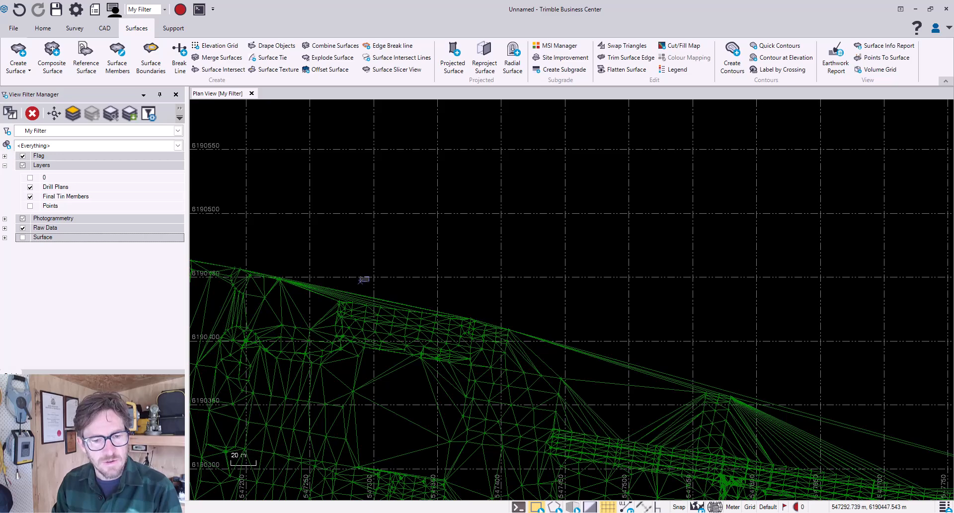
pyautogui.moveTo(339, 291); pyautogui.dragTo(340, 292)
pyautogui.press('Delete')
pyautogui.scroll(2, 316, 292)
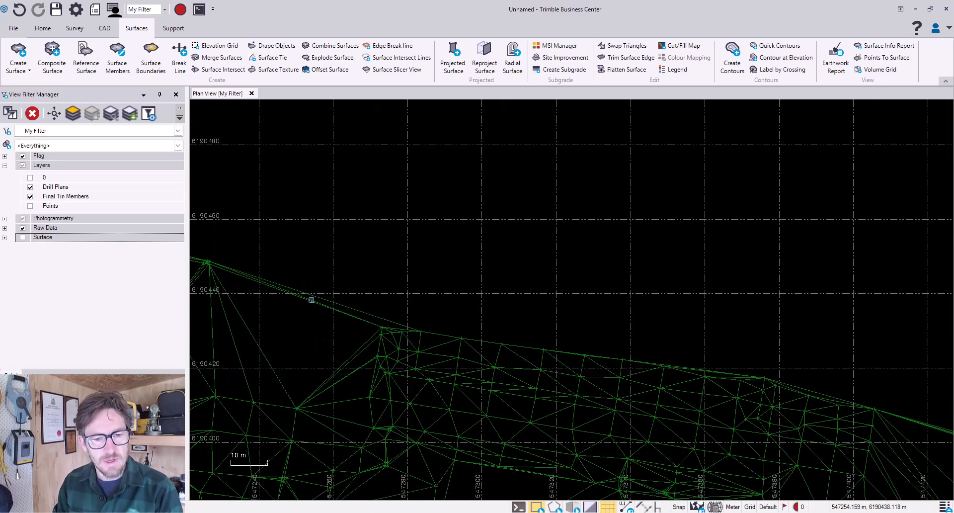
pyautogui.moveTo(393, 310); pyautogui.dragTo(368, 319)
pyautogui.press('Delete')
# Step: Delete the long lines bridging the northern gap west of the projecting road stub, between about 547440 and 547560 east
pyautogui.scroll(-2, 515, 302)
pyautogui.moveTo(590, 246); pyautogui.dragTo(278, 159, button='middle')
pyautogui.moveTo(787, 281); pyautogui.dragTo(462, 219, button='middle')
pyautogui.moveTo(436, 225); pyautogui.dragTo(283, 305)
pyautogui.press('Delete')
pyautogui.scroll(-2, 526, 284)
pyautogui.scroll(2, 470, 284)
pyautogui.moveTo(486, 276); pyautogui.dragTo(257, 374)
pyautogui.press('Delete')
pyautogui.moveTo(439, 263); pyautogui.dragTo(276, 381)
pyautogui.press('Delete')
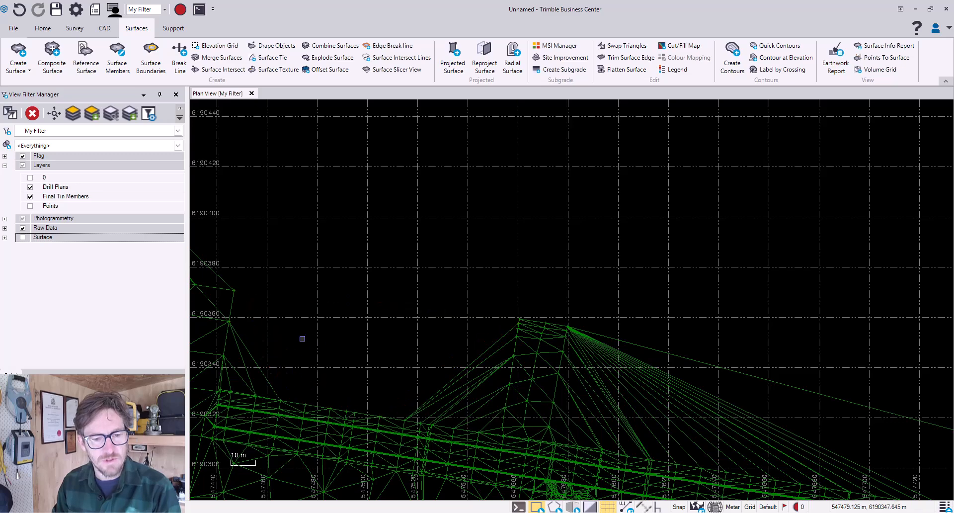
# Step: Delete the remaining lines in the western corner of that gap and along the west side of the road stub
pyautogui.moveTo(309, 338); pyautogui.dragTo(394, 256, button='middle')
pyautogui.scroll(2, 369, 295)
pyautogui.moveTo(443, 253); pyautogui.dragTo(300, 307)
pyautogui.press('Delete')
pyautogui.scroll(-1, 512, 280)
pyautogui.moveTo(713, 212); pyautogui.dragTo(483, 238, button='middle')
pyautogui.moveTo(511, 213); pyautogui.dragTo(461, 378)
pyautogui.press('Delete')
pyautogui.moveTo(530, 392); pyautogui.dragTo(504, 346)
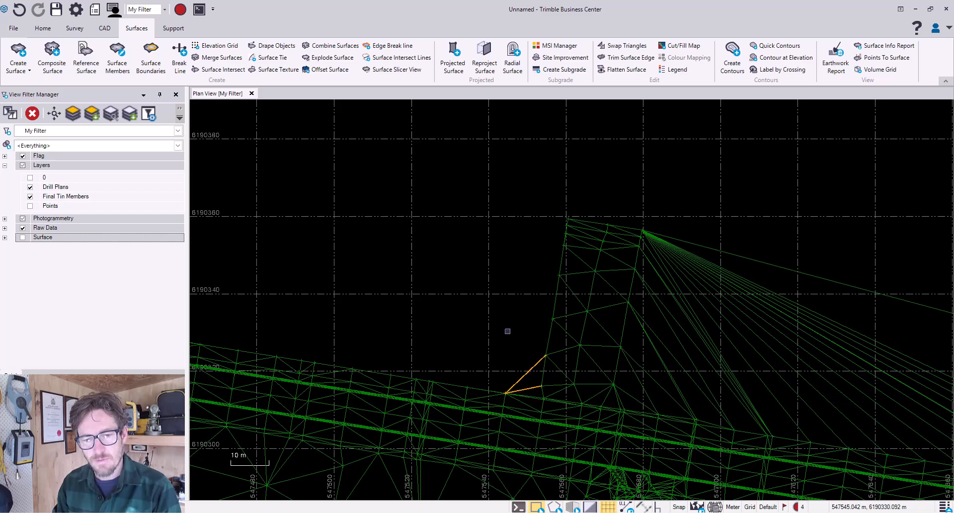
pyautogui.press('Delete')
# Step: Delete the fan of long lines stretching east from the top of the northern road stub
pyautogui.scroll(-3, 622, 302)
pyautogui.moveTo(879, 265); pyautogui.dragTo(464, 260, button='middle')
pyautogui.scroll(-1, 551, 248)
pyautogui.scroll(-1, 546, 247)
pyautogui.moveTo(560, 238); pyautogui.dragTo(343, 337)
pyautogui.press('Delete')
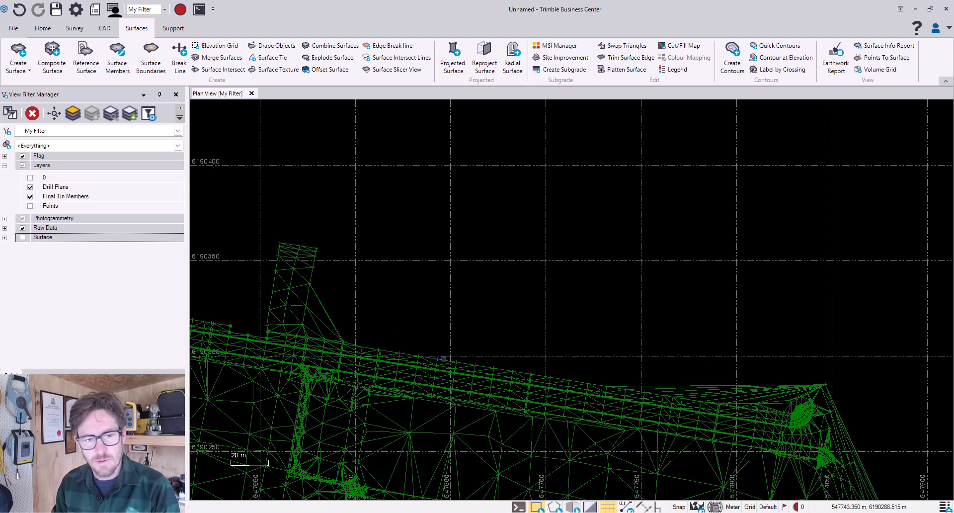
# Step: Delete the lines left at the road stub's eastern base and outside the northern edge towards the northeastern corner
pyautogui.scroll(5, 307, 327)
pyautogui.moveTo(518, 349); pyautogui.dragTo(251, 290)
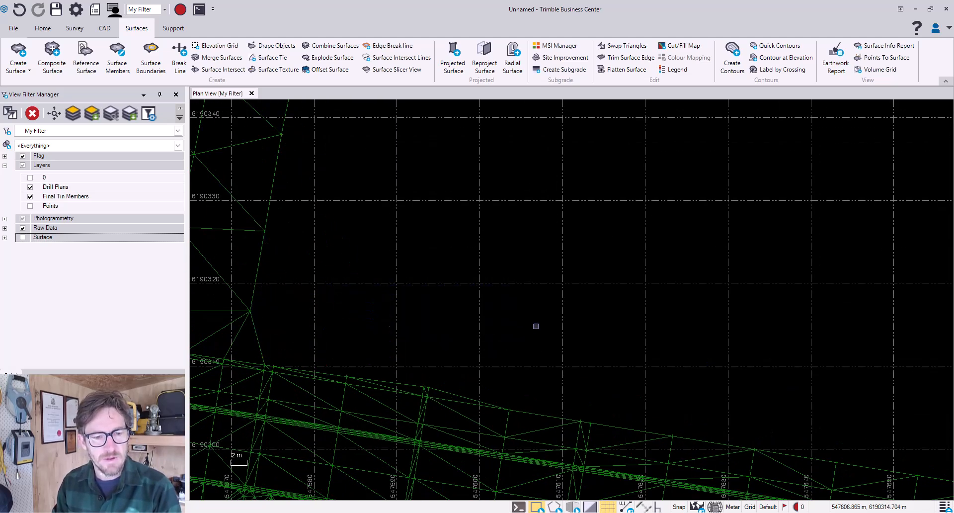
pyautogui.press('Delete')
pyautogui.scroll(-3, 490, 311)
pyautogui.moveTo(534, 282); pyautogui.dragTo(464, 336)
pyautogui.press('Delete')
# Step: Create a surface named Final Tin Updated from all the remaining lines, keeping it Unclassified and DarkGrey
pyautogui.scroll(-8, 465, 309)
pyautogui.moveTo(601, 191); pyautogui.dragTo(621, 201, button='middle')
pyautogui.moveTo(255, 142); pyautogui.dragTo(810, 443)
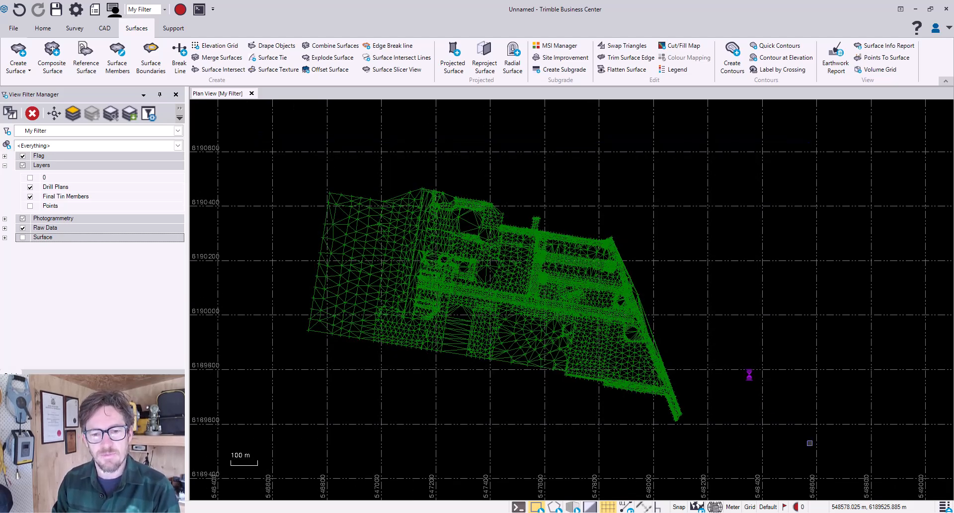
pyautogui.click(18, 52)
pyautogui.write('Final')
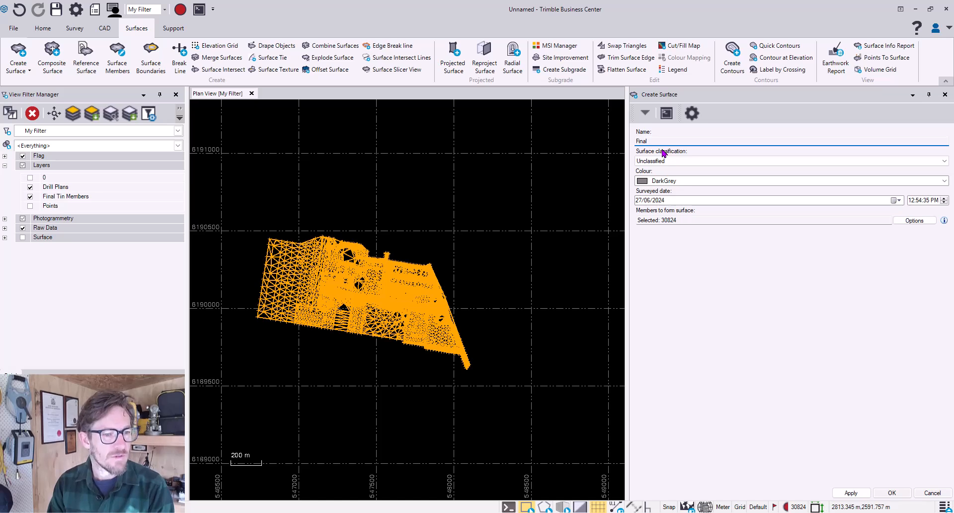
pyautogui.click(4, 238)
pyautogui.click(674, 142)
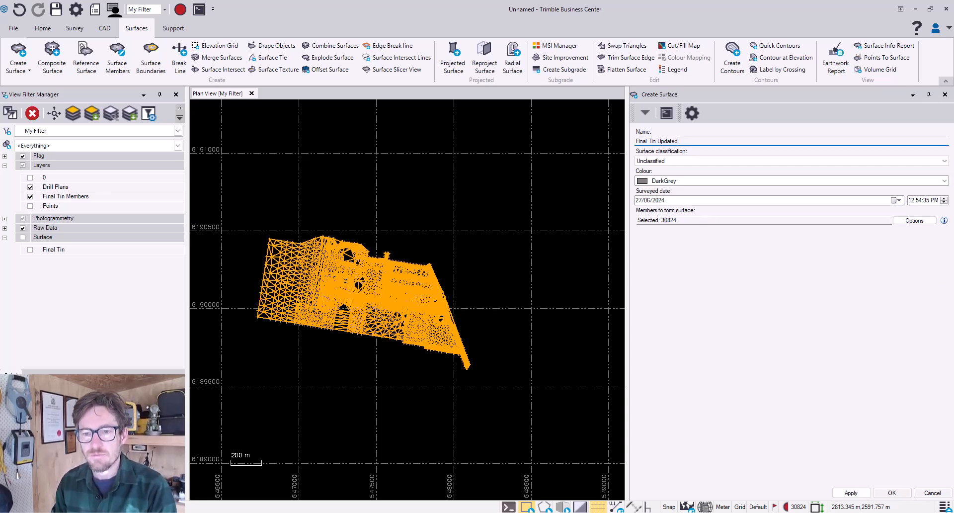
pyautogui.click(898, 493)
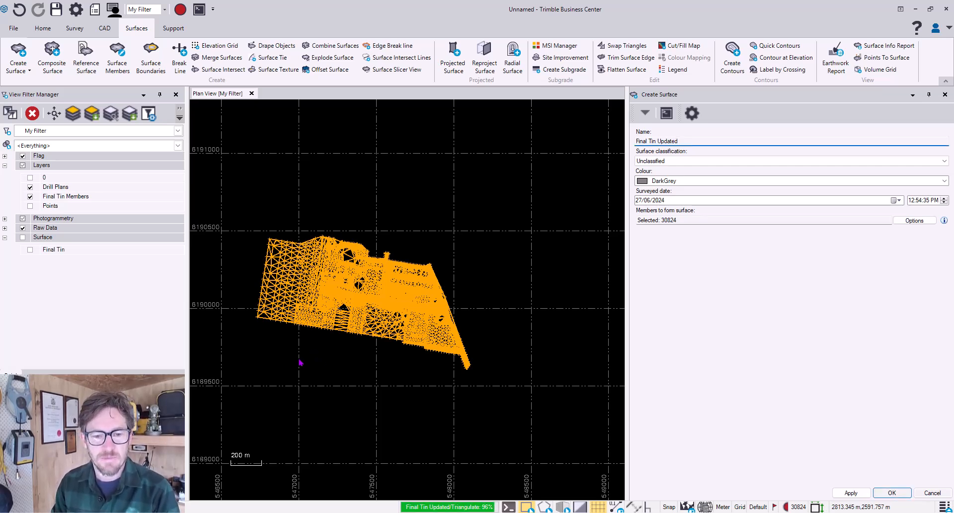
# Step: Clear the selection and hide the Final Tin Members layer to check Final Tin Updated's trimmed southern edge
pyautogui.scroll(5, 494, 375)
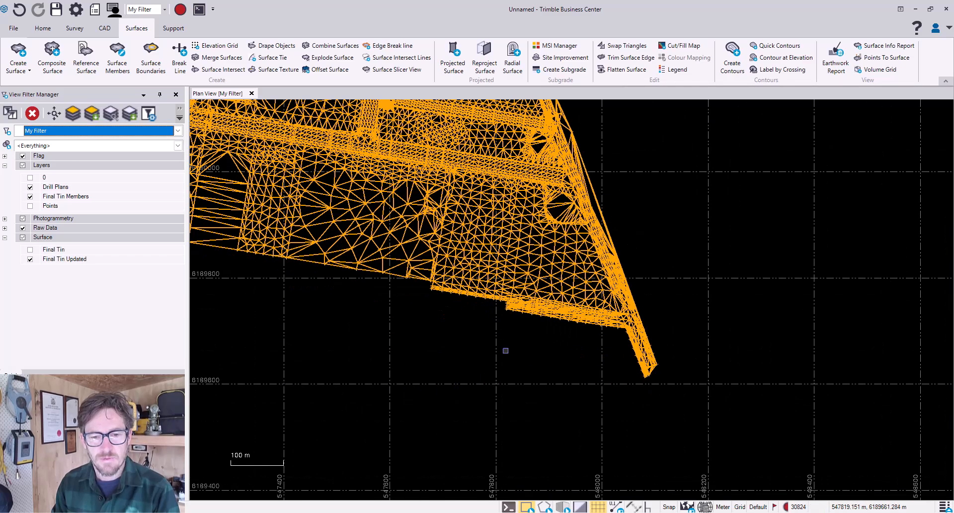
pyautogui.moveTo(661, 356); pyautogui.dragTo(537, 319, button='middle')
pyautogui.click(507, 290)
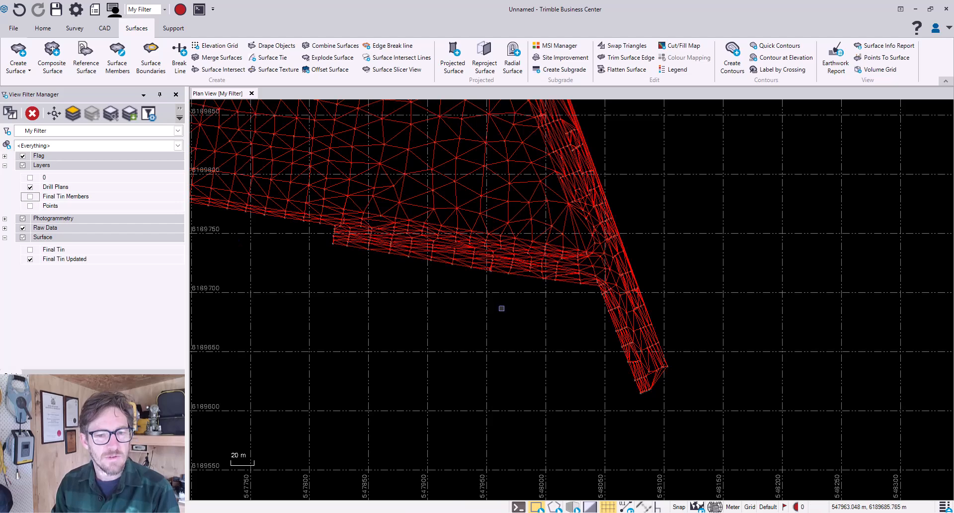
pyautogui.moveTo(499, 244); pyautogui.dragTo(512, 272, button='middle')
pyautogui.click(516, 265)
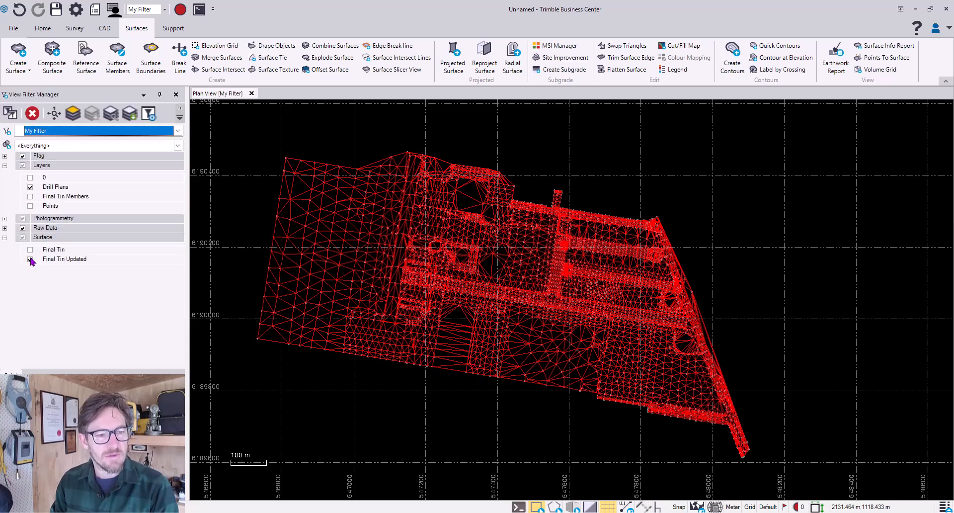
# Step: Toggle Final Tin Updated's visibility off and on, highlight it in the plan and clear the selection
pyautogui.click(30, 259)
pyautogui.click(30, 258)
pyautogui.click(426, 323)
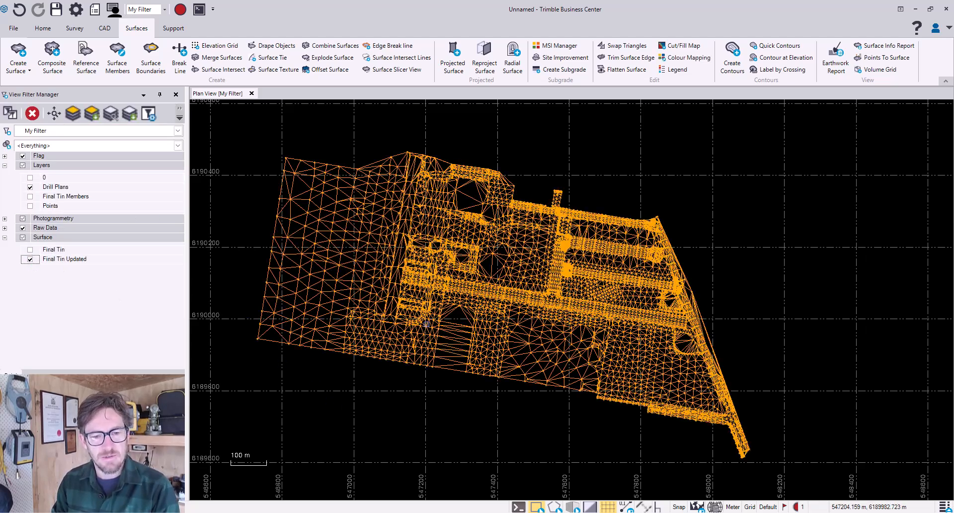
pyautogui.moveTo(426, 375); pyautogui.dragTo(455, 349, button='middle')
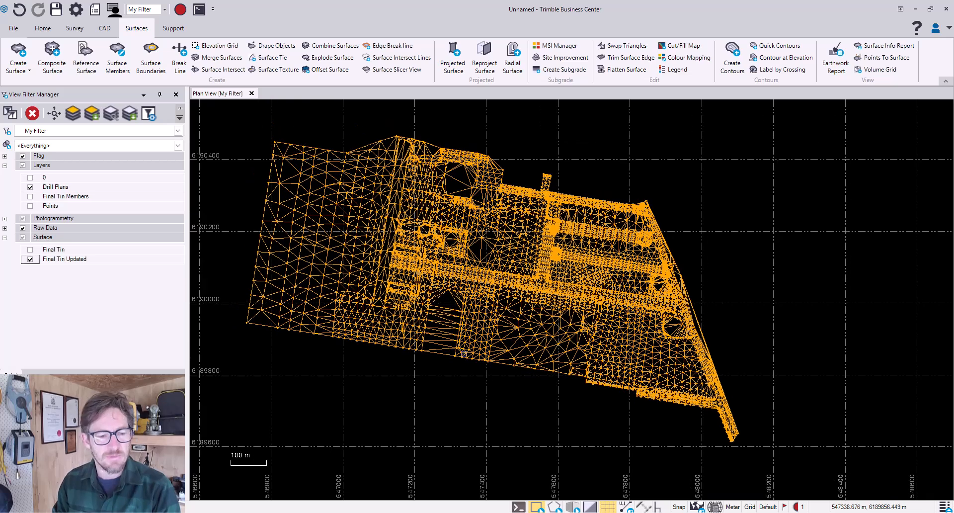
pyautogui.moveTo(442, 442); pyautogui.dragTo(436, 431, button='middle')
pyautogui.press('Escape')
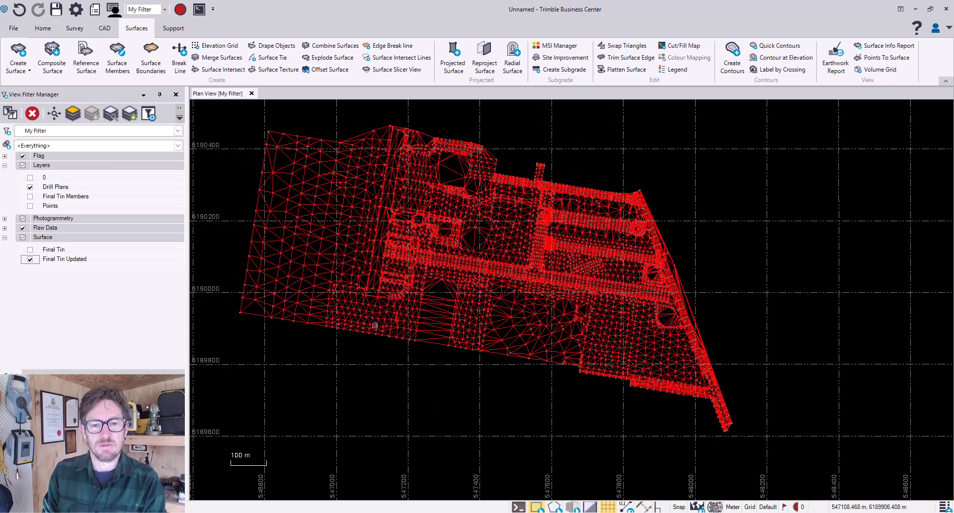
# Step: Examine Final Tin Updated's triangles around the cul-de-sac, along its road to the eastern edge and across the full surface
pyautogui.scroll(5, 599, 227)
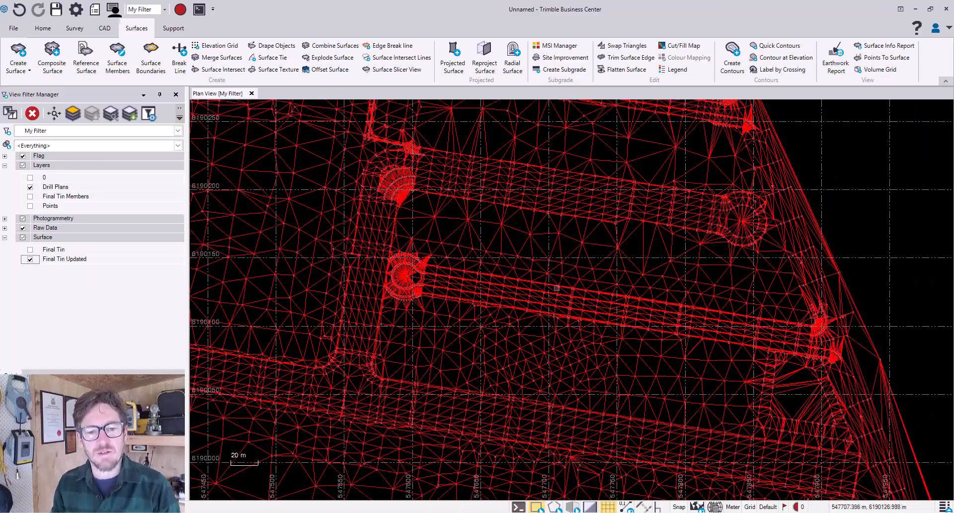
pyautogui.scroll(8, 405, 270)
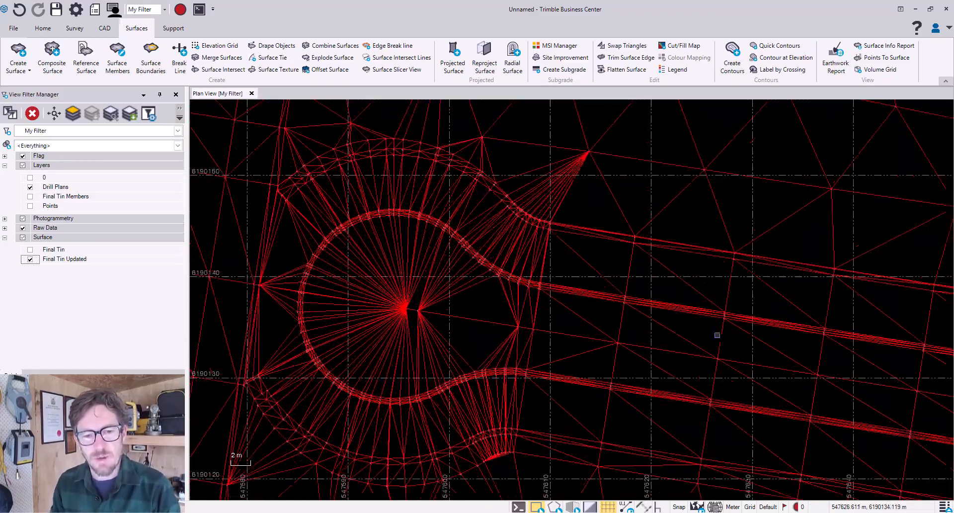
pyautogui.moveTo(611, 309); pyautogui.dragTo(630, 232, button='middle')
pyautogui.moveTo(790, 248); pyautogui.dragTo(190, 209, button='middle')
pyautogui.moveTo(795, 263); pyautogui.dragTo(204, 241, button='middle')
pyautogui.moveTo(854, 348); pyautogui.dragTo(383, 266, button='middle')
pyautogui.moveTo(810, 376); pyautogui.dragTo(311, 291, button='middle')
pyautogui.moveTo(722, 345); pyautogui.dragTo(431, 313, button='middle')
pyautogui.moveTo(564, 198); pyautogui.dragTo(535, 313, button='middle')
pyautogui.scroll(-6, 535, 315)
pyautogui.scroll(-10, 535, 317)
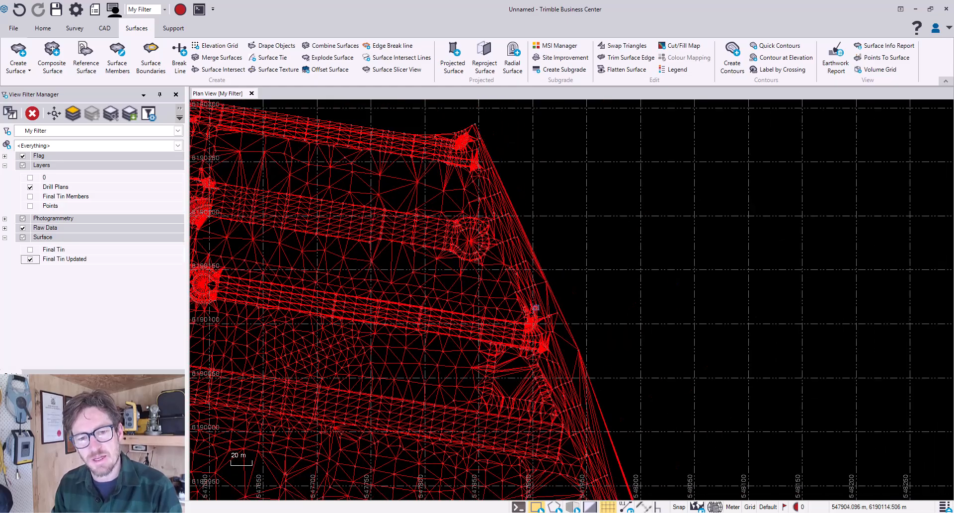
pyautogui.moveTo(686, 320); pyautogui.dragTo(567, 309, button='middle')
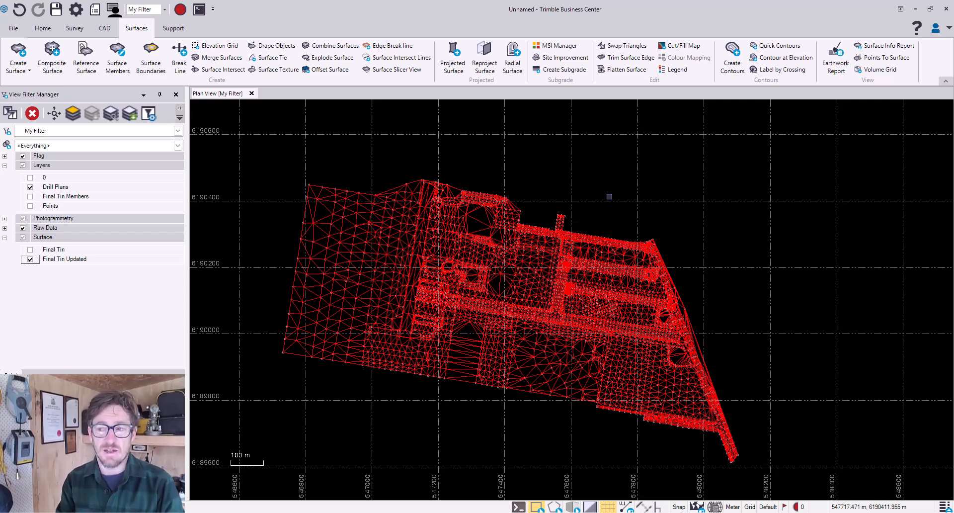
pyautogui.moveTo(615, 195); pyautogui.dragTo(608, 183, button='middle')
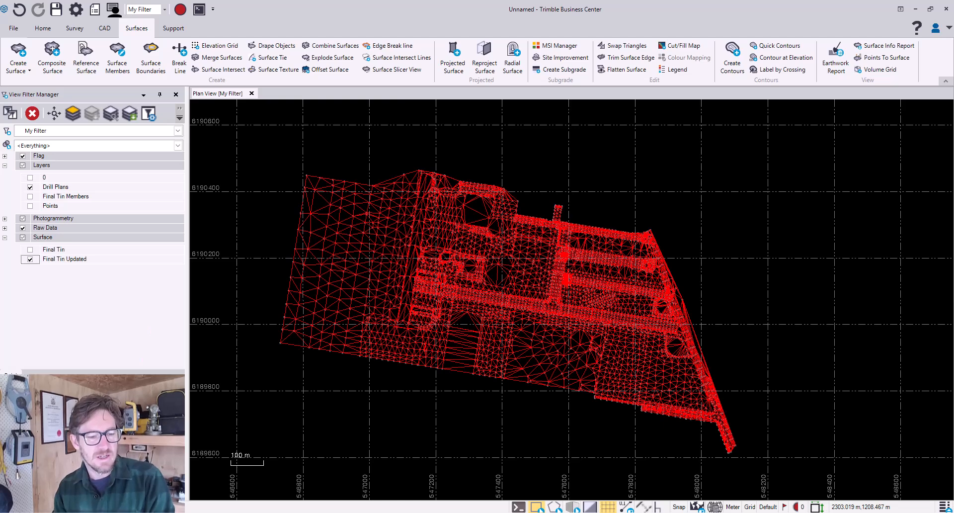
# Step: Start a new project and choose the LandXML file 220302- Construction File 240621.xml for import
pyautogui.click(7, 199)
pyautogui.click(74, 222)
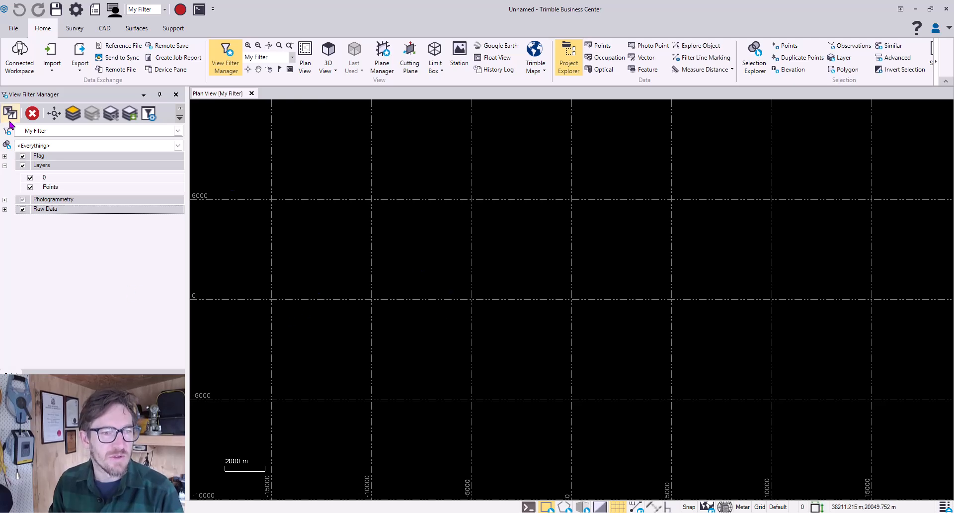
pyautogui.click(50, 52)
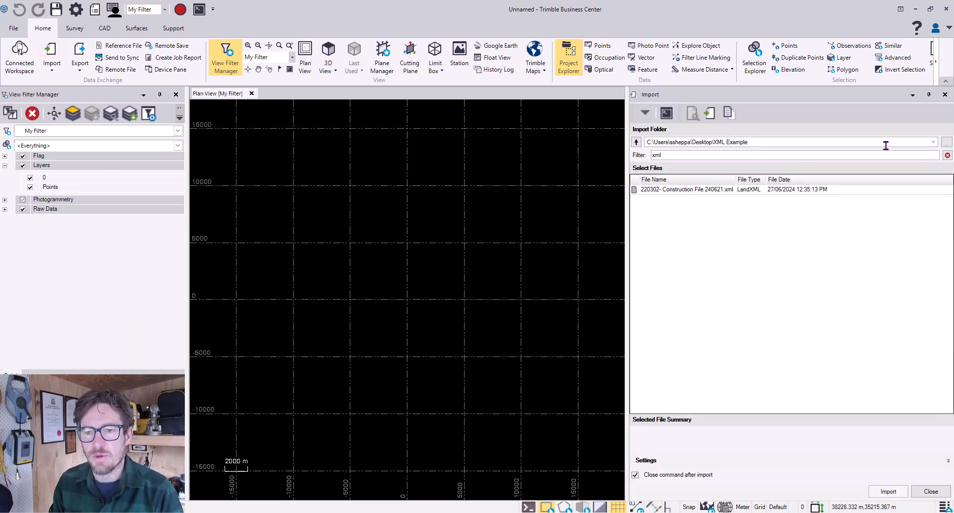
pyautogui.click(784, 144)
pyautogui.click(719, 191)
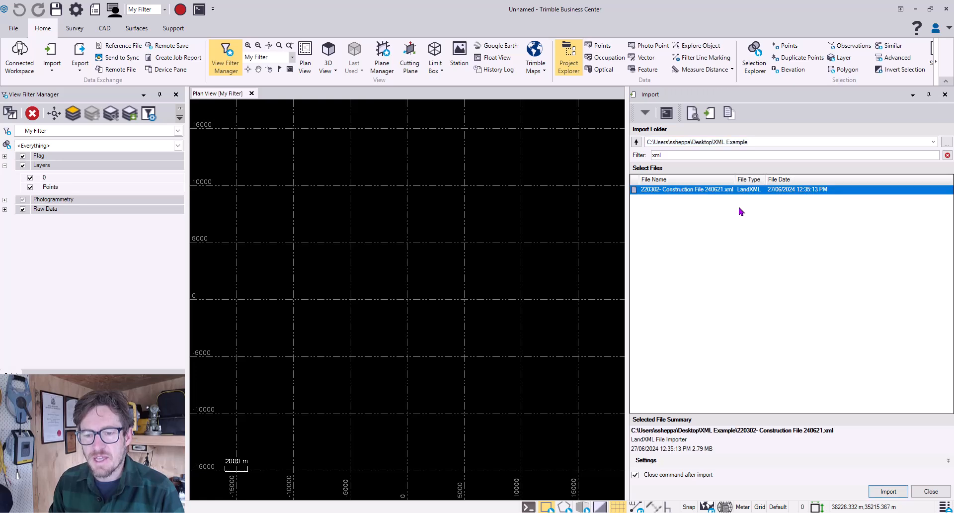
# Step: Expand the LandXML import settings and set the explode option to Poly3D
pyautogui.click(949, 461)
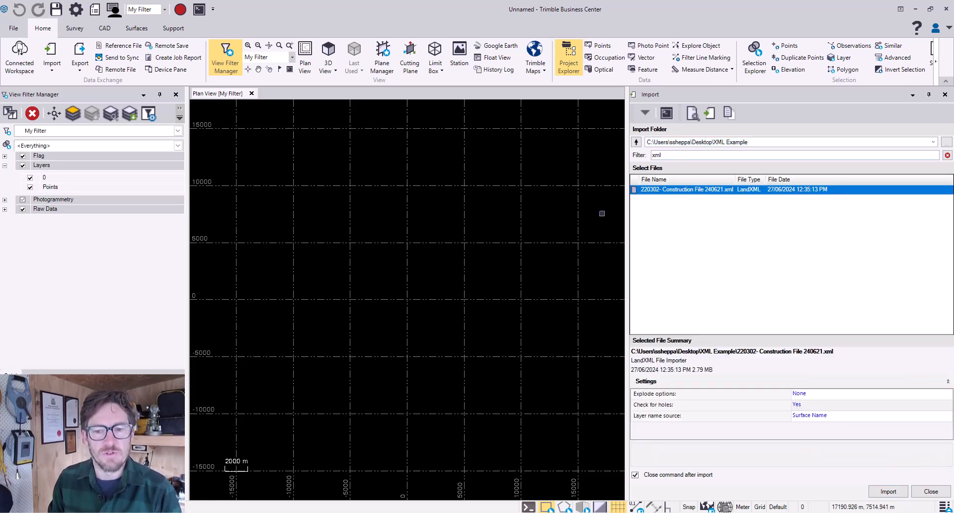
pyautogui.click(815, 396)
pyautogui.click(823, 412)
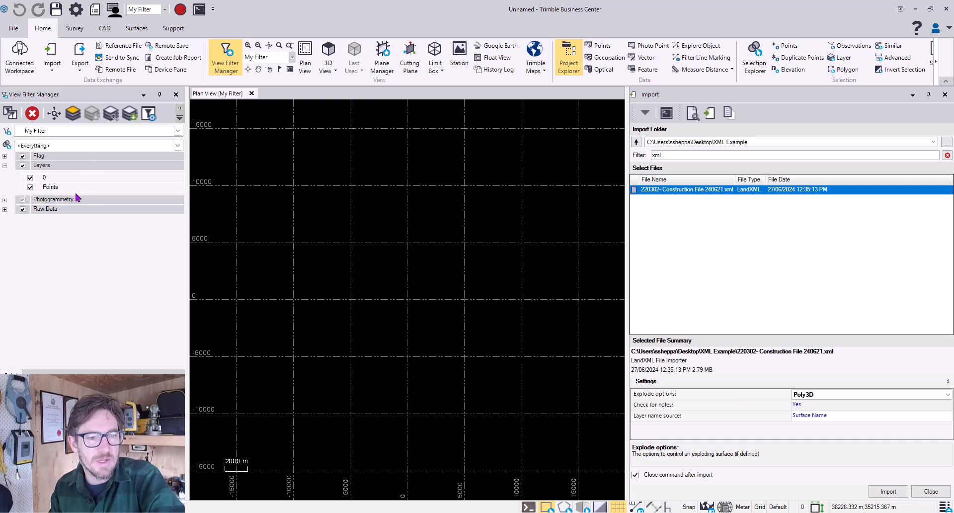
# Step: Import the LandXML file, accept the projection's false origin values, skip the import summary and close the import command
pyautogui.click(889, 492)
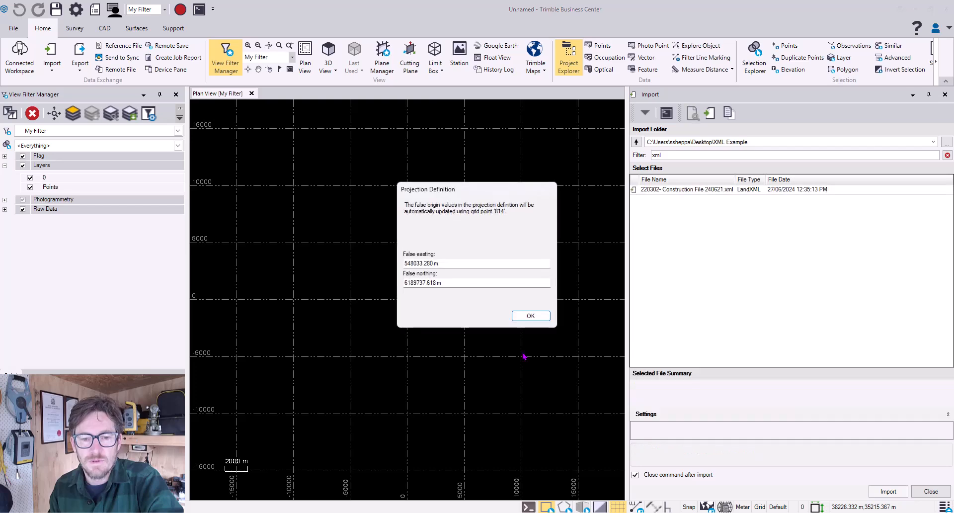
pyautogui.click(539, 318)
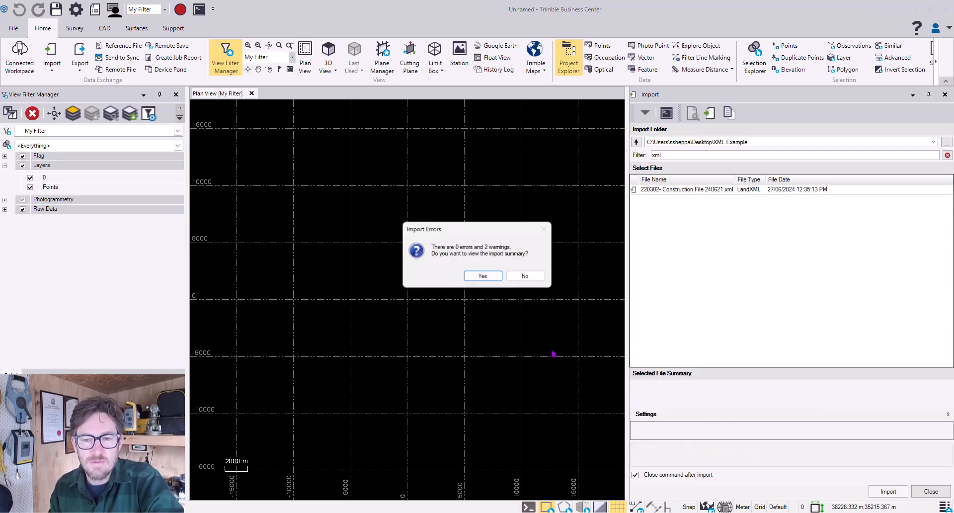
pyautogui.click(526, 277)
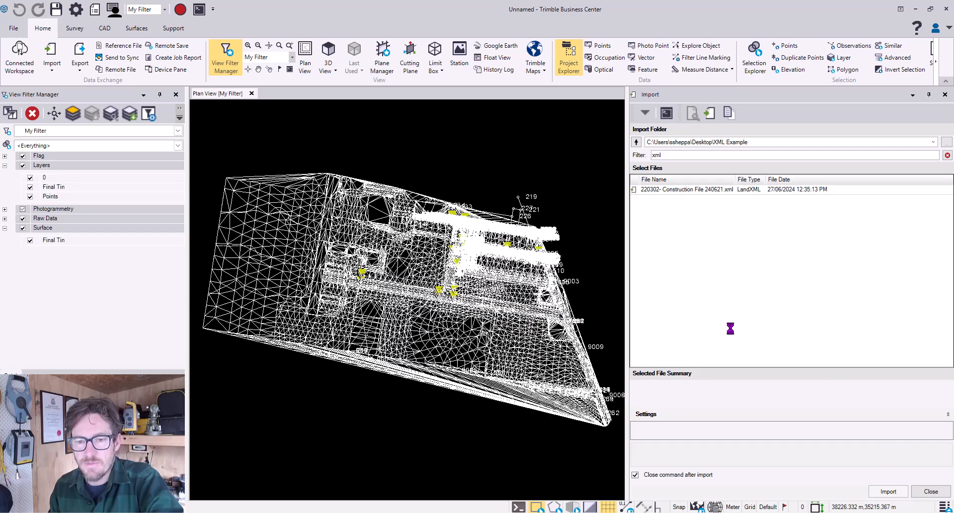
pyautogui.click(930, 491)
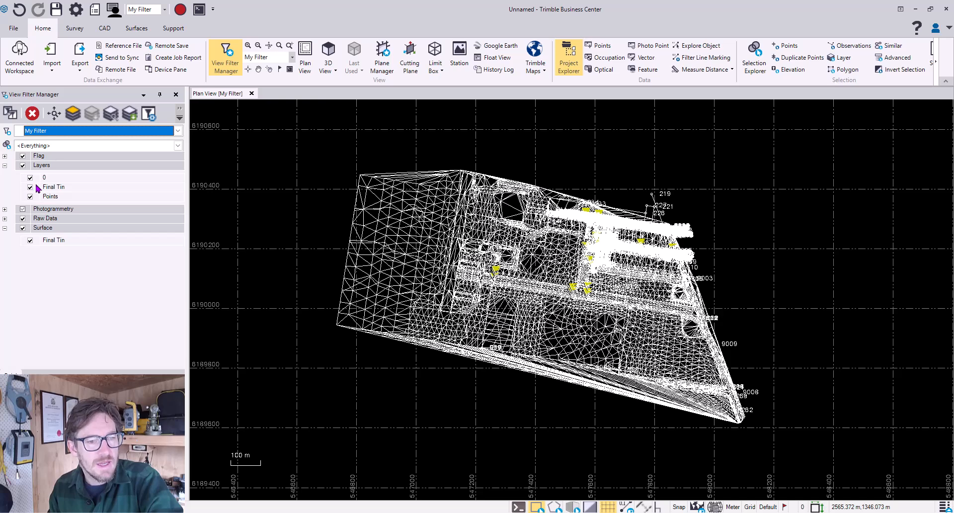
# Step: Hide all surfaces and layers 0 and Points, leaving only the Final Tin layer's exploded triangles displayed
pyautogui.click(22, 228)
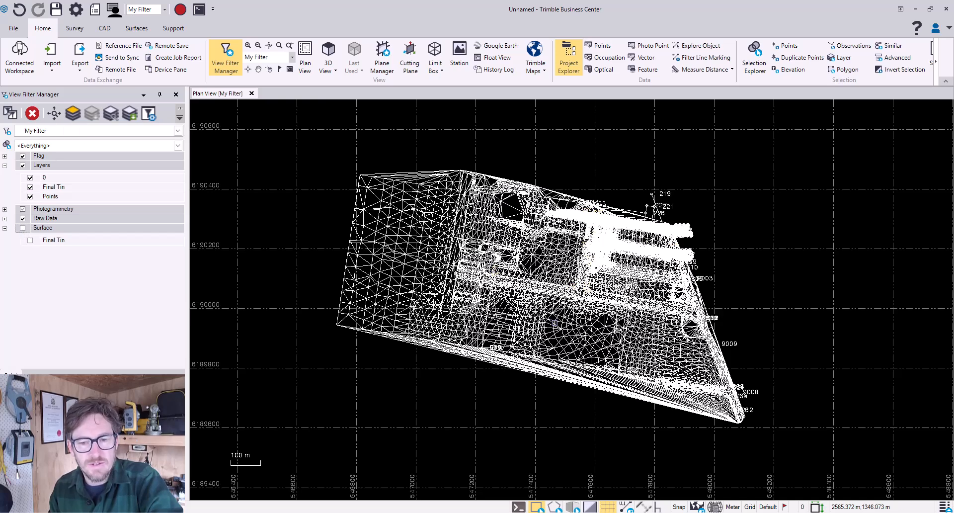
pyautogui.click(30, 178)
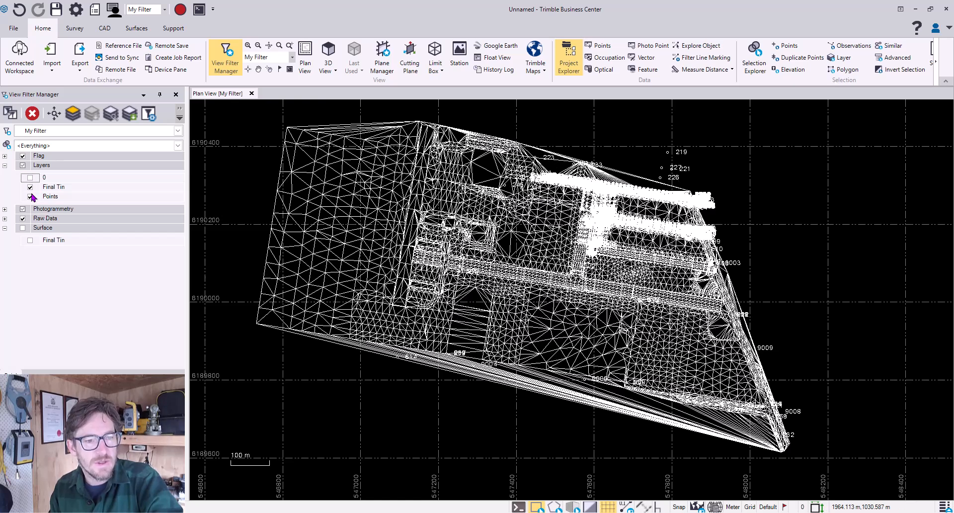
pyautogui.click(29, 198)
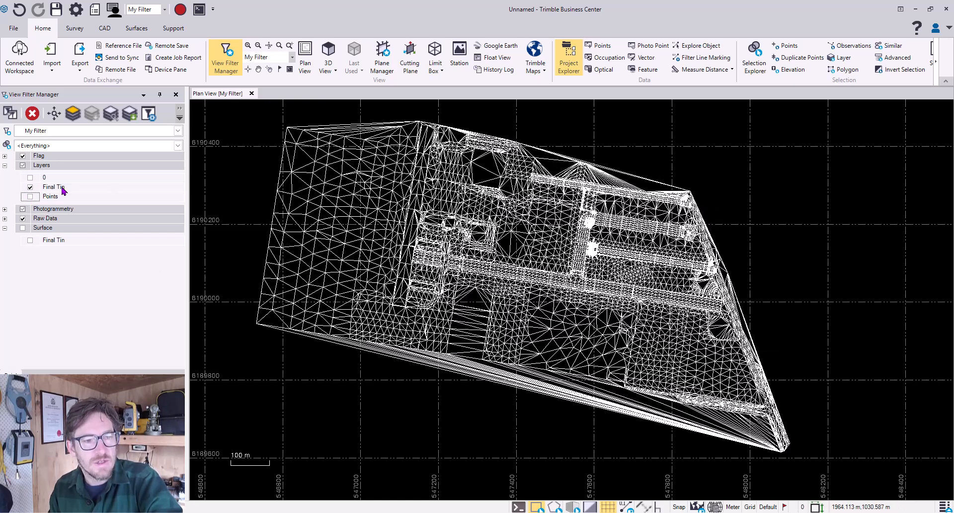
# Step: Select individual Final Tin triangles in the plan, including a long southern one, to check that they are separate CAD 3D polylines
pyautogui.click(366, 282)
pyautogui.click(403, 289)
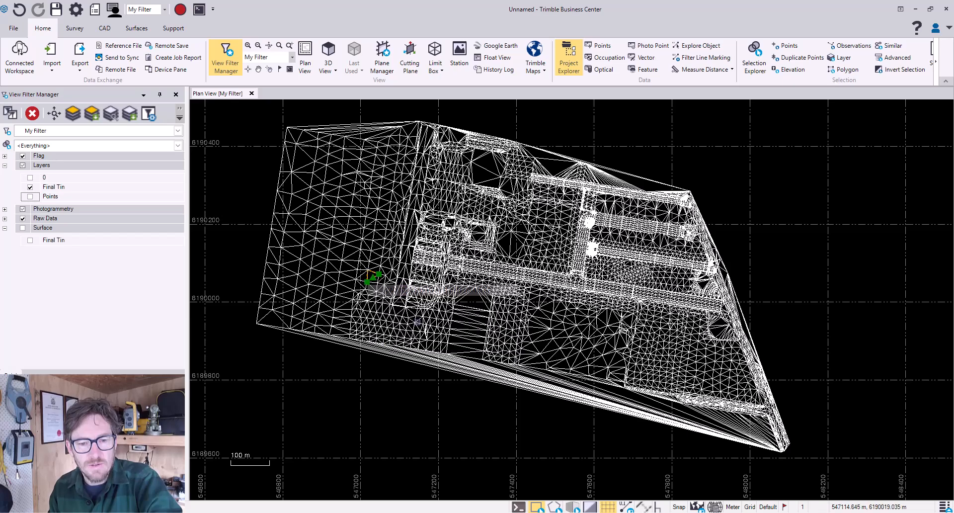
pyautogui.moveTo(717, 444); pyautogui.dragTo(570, 377, button='middle')
pyautogui.scroll(5, 571, 377)
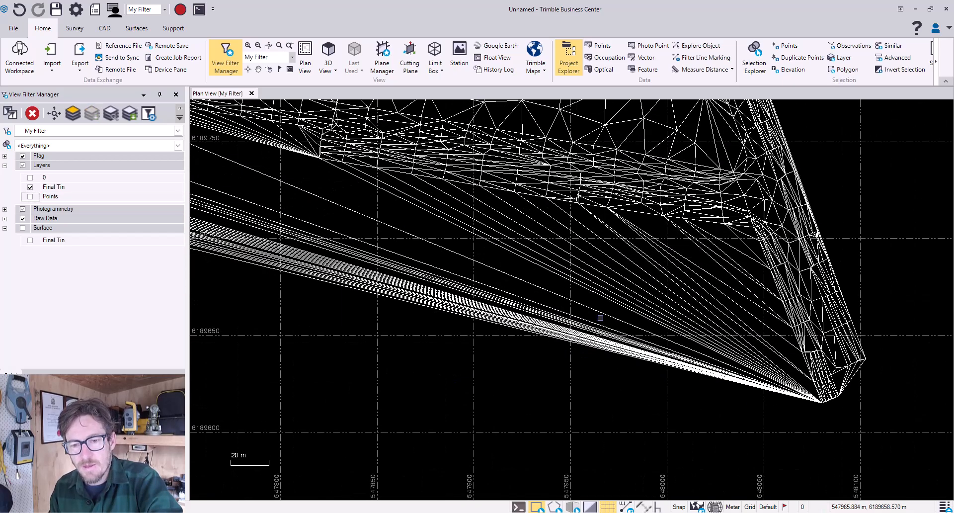
pyautogui.click(602, 314)
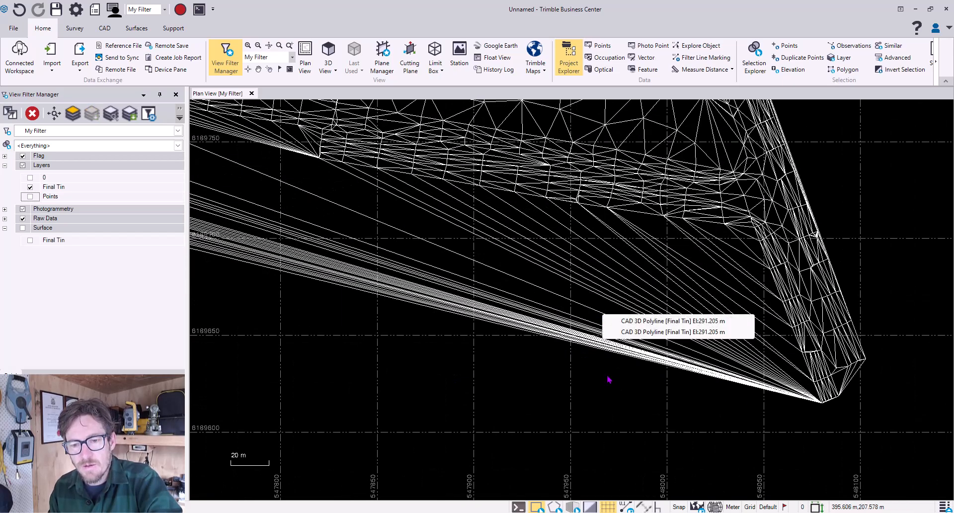
pyautogui.click(648, 321)
pyautogui.scroll(-2, 547, 317)
pyautogui.moveTo(531, 299); pyautogui.dragTo(875, 412, button='middle')
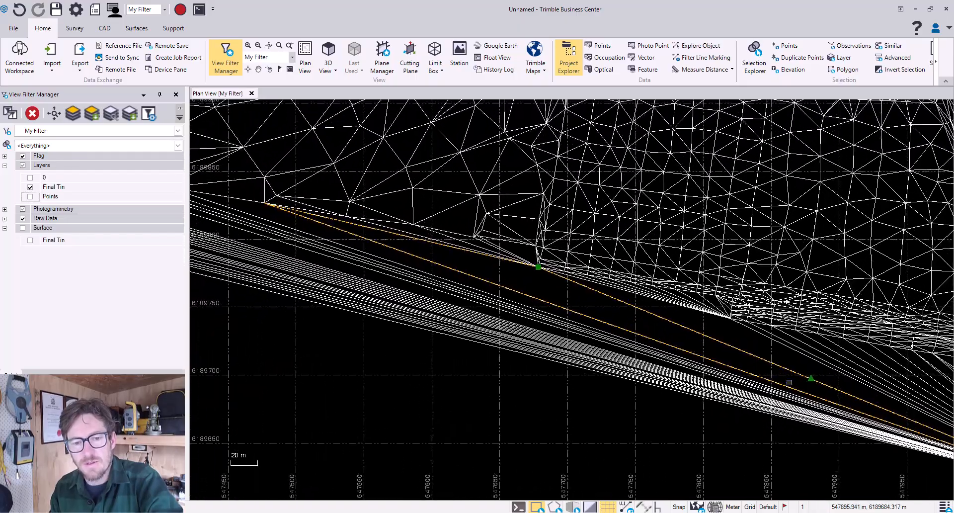
# Step: Clear the selection, then window-select the long triangles fanning along the southern edge and delete them
pyautogui.scroll(-2, 579, 300)
pyautogui.moveTo(626, 316); pyautogui.dragTo(780, 352, button='middle')
pyautogui.scroll(-2, 581, 285)
pyautogui.scroll(-2, 539, 298)
pyautogui.moveTo(534, 273); pyautogui.dragTo(380, 207, button='middle')
pyautogui.moveTo(621, 305); pyautogui.dragTo(534, 313, button='middle')
pyautogui.scroll(4, 534, 313)
pyautogui.press('Escape')
pyautogui.moveTo(571, 351); pyautogui.dragTo(569, 379, button='middle')
pyautogui.moveTo(591, 408); pyautogui.dragTo(516, 206)
pyautogui.press('Delete')
# Step: Delete the remaining sliver triangles along the southern edge using a polygon selection drawn around both stepped sections
pyautogui.scroll(-1, 529, 338)
pyautogui.scroll(-1, 529, 338)
pyautogui.moveTo(398, 292); pyautogui.dragTo(730, 365, button='middle')
pyautogui.scroll(3, 705, 326)
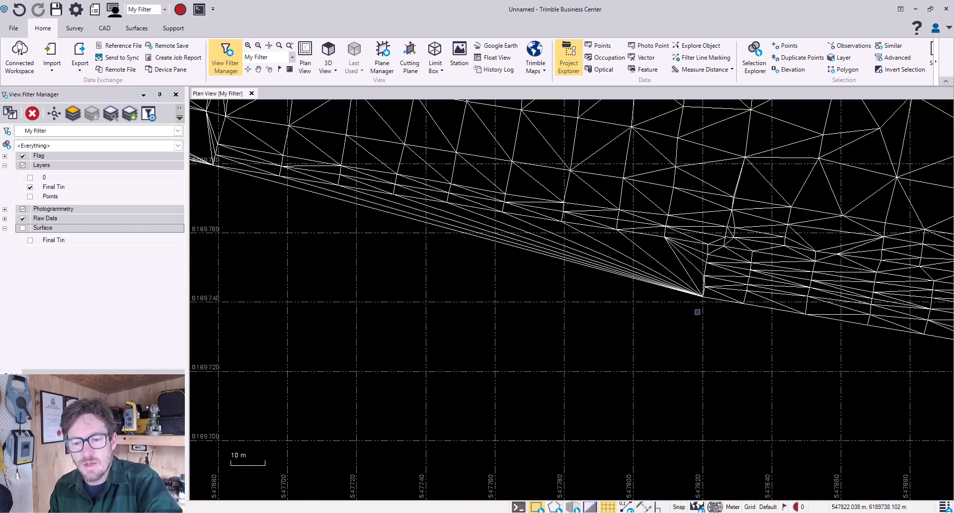
pyautogui.click(555, 507)
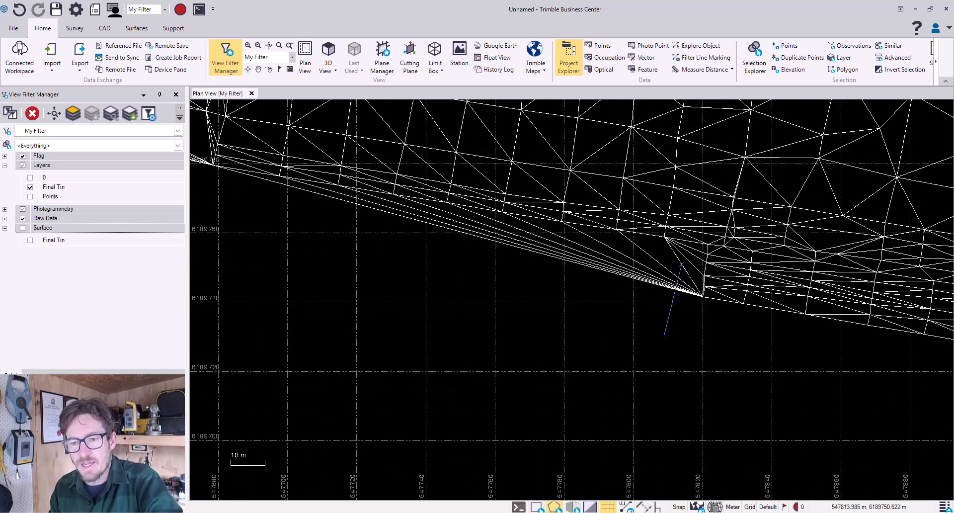
pyautogui.click(702, 246)
pyautogui.scroll(-2, 559, 253)
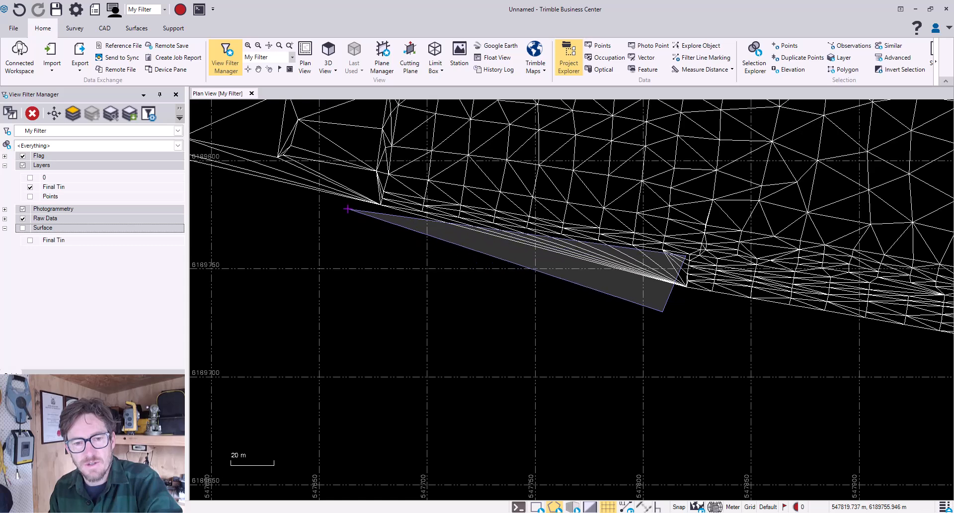
pyautogui.click(352, 209)
pyautogui.click(380, 179)
pyautogui.moveTo(275, 169); pyautogui.dragTo(540, 264, button='middle')
pyautogui.click(276, 198)
pyautogui.click(243, 243)
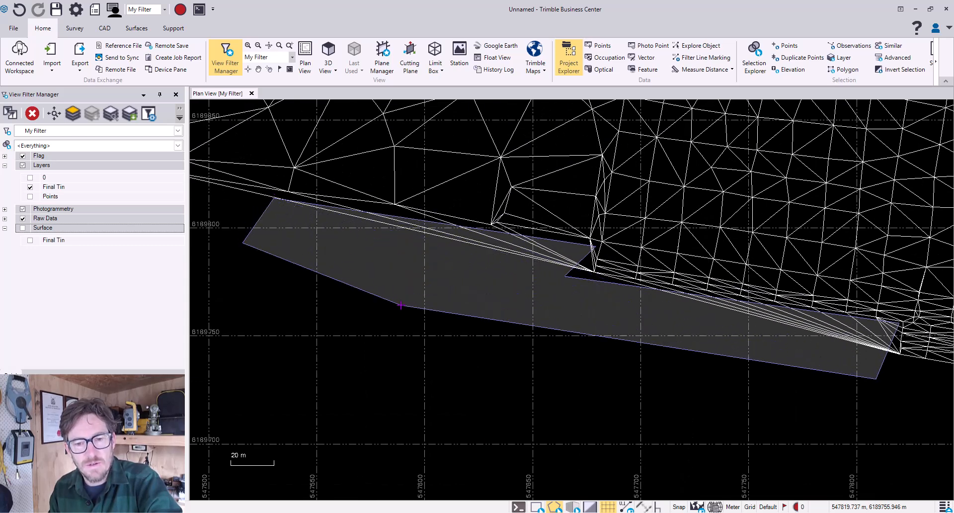
pyautogui.doubleClick(401, 305)
pyautogui.press('Delete')
# Step: Polygon-select the long thin triangles across the north-western edge of the tin and delete them
pyautogui.scroll(-4, 607, 396)
pyautogui.moveTo(590, 393); pyautogui.dragTo(701, 431, button='middle')
pyautogui.scroll(-2, 701, 430)
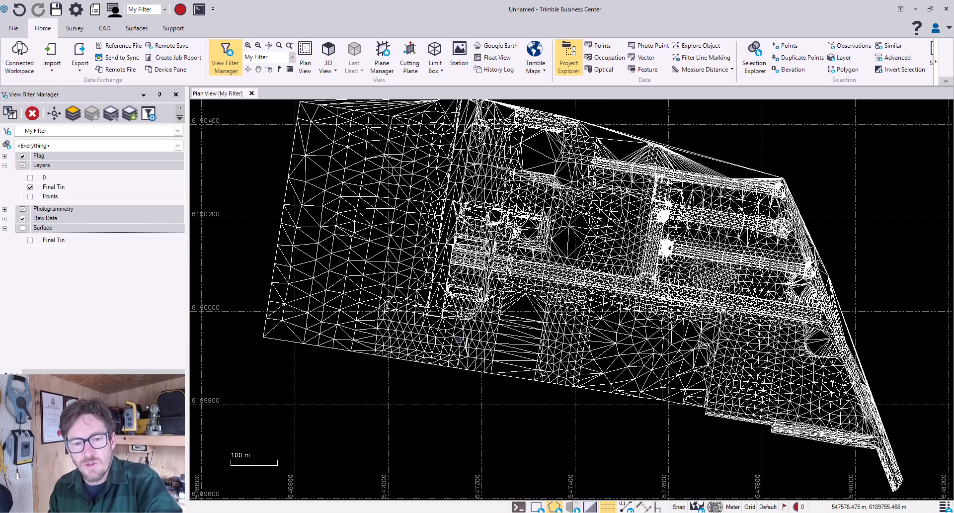
pyautogui.moveTo(362, 102); pyautogui.dragTo(394, 179, button='middle')
pyautogui.moveTo(413, 146); pyautogui.dragTo(440, 225, button='middle')
pyautogui.scroll(4, 424, 225)
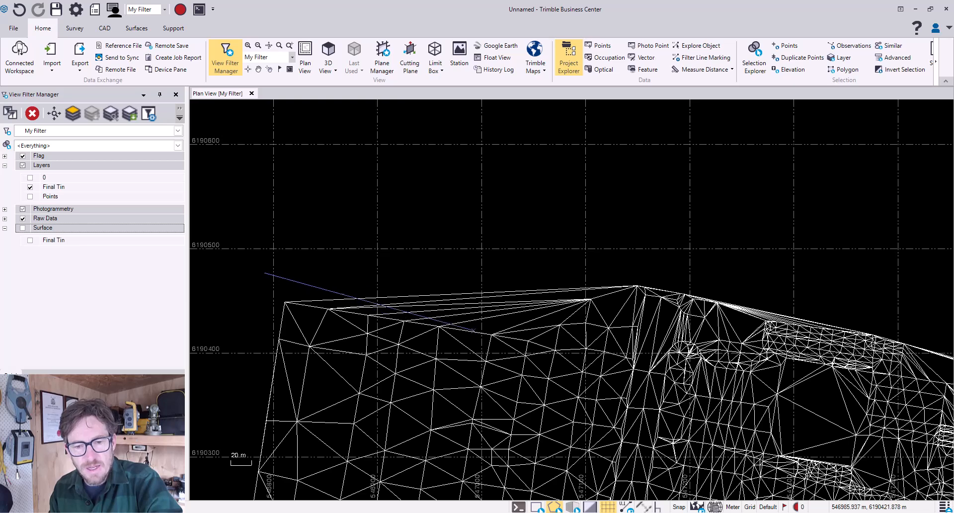
pyautogui.click(527, 335)
pyautogui.click(661, 260)
pyautogui.doubleClick(419, 229)
pyautogui.press('Delete')
# Step: Polygon-select the unwanted triangles on the northern edge west of the short road stub and delete them
pyautogui.scroll(-1, 696, 236)
pyautogui.moveTo(708, 235); pyautogui.dragTo(425, 179, button='middle')
pyautogui.scroll(2, 466, 224)
pyautogui.moveTo(628, 258); pyautogui.dragTo(528, 219, button='middle')
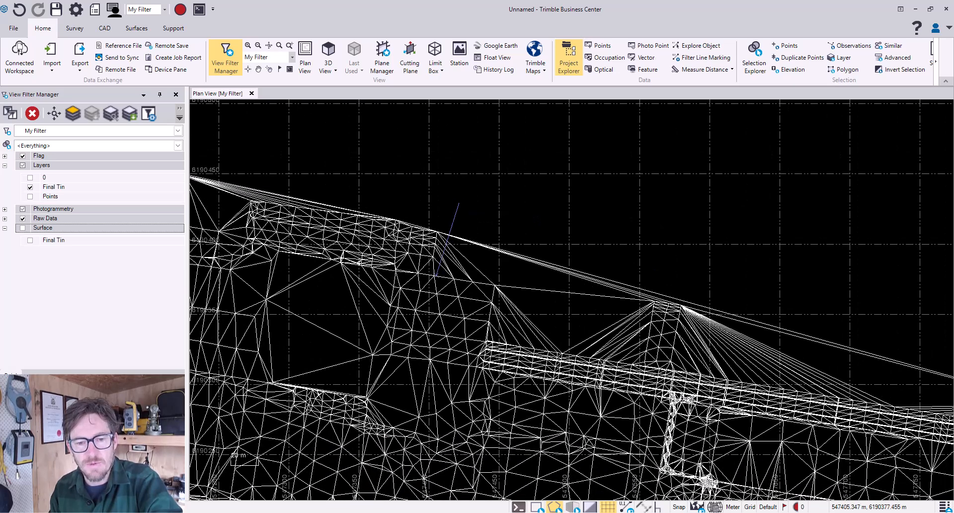
pyautogui.click(439, 274)
pyautogui.click(506, 288)
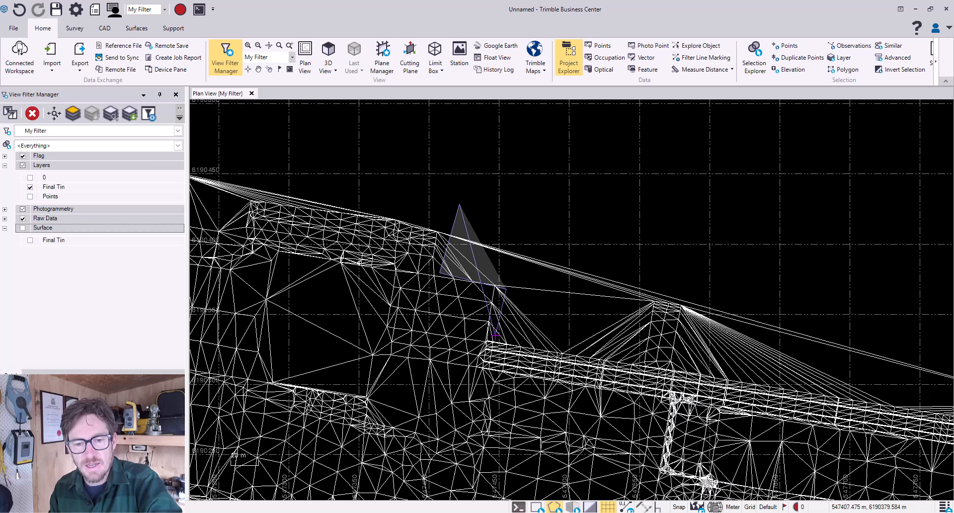
pyautogui.click(490, 338)
pyautogui.click(633, 360)
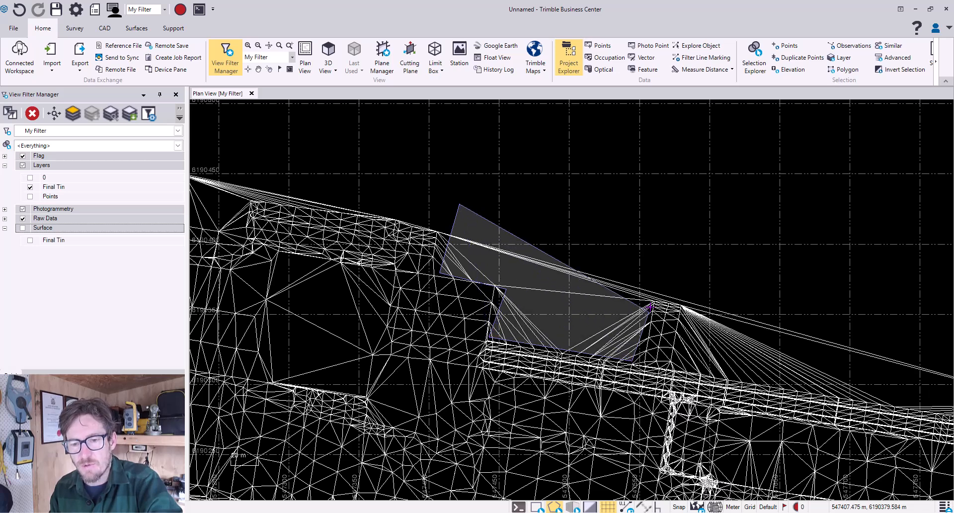
pyautogui.doubleClick(696, 236)
pyautogui.press('Delete')
# Step: Polygon-select the triangles fanning east from the short northern road stub to the north-eastern corner and delete them
pyautogui.moveTo(843, 274); pyautogui.dragTo(546, 195, button='middle')
pyautogui.scroll(-1, 545, 196)
pyautogui.scroll(3, 517, 193)
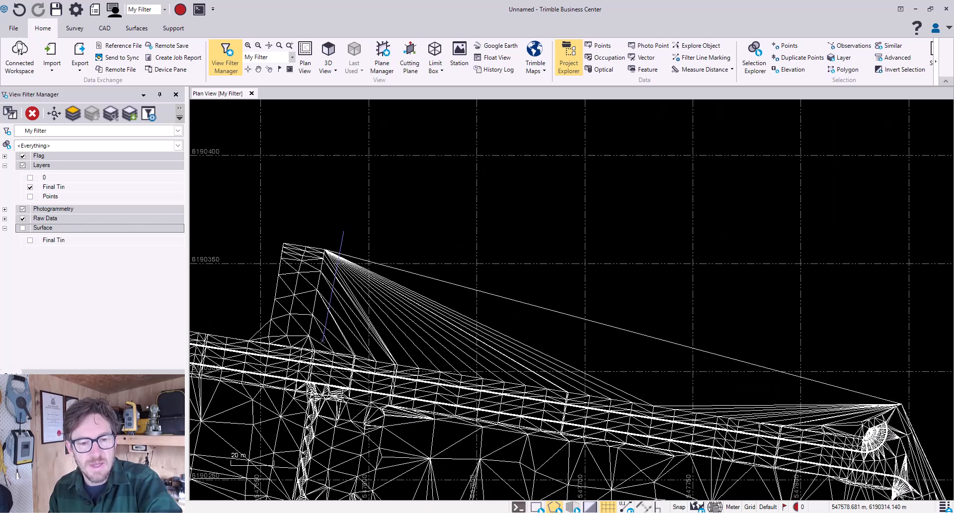
pyautogui.click(322, 346)
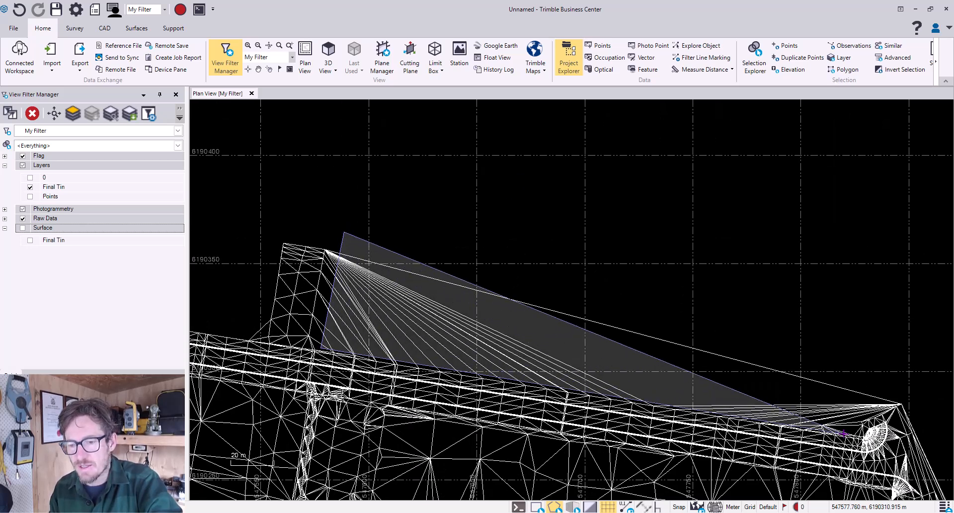
pyautogui.click(840, 404)
pyautogui.click(894, 373)
pyautogui.press('Delete')
# Step: Select all remaining Final Tin triangles with a polygon drawn around the whole trimmed tin
pyautogui.scroll(-2, 795, 246)
pyautogui.scroll(-2, 741, 281)
pyautogui.moveTo(758, 246); pyautogui.dragTo(681, 193, button='middle')
pyautogui.scroll(-3, 681, 193)
pyautogui.scroll(1, 591, 188)
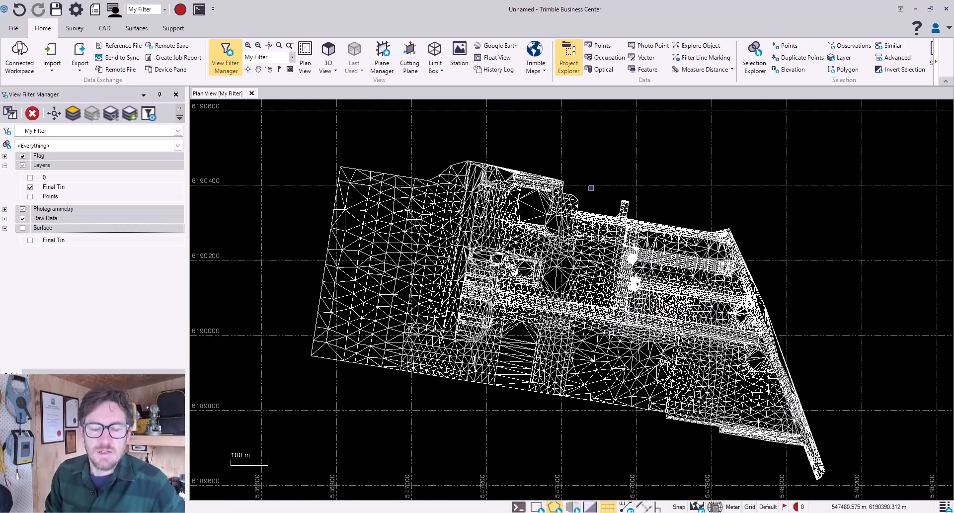
pyautogui.moveTo(700, 185); pyautogui.dragTo(609, 173, button='middle')
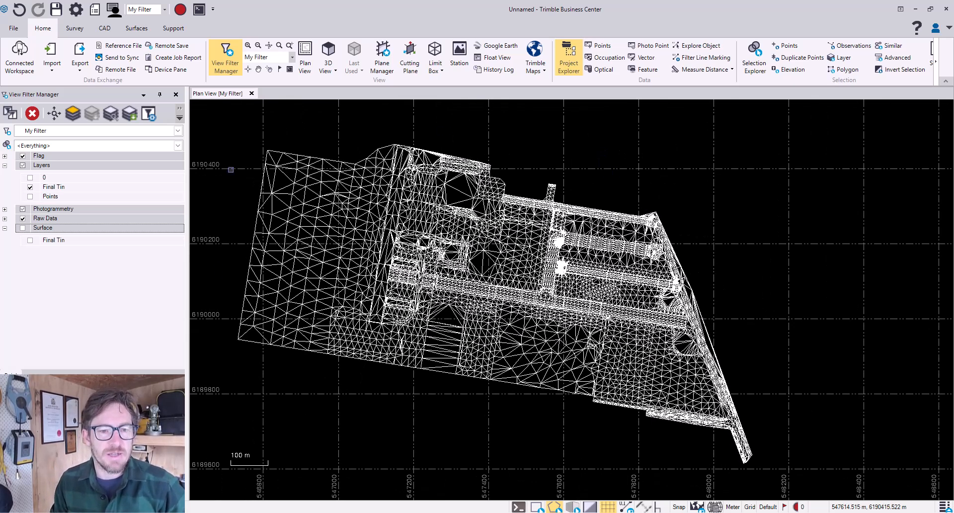
pyautogui.click(243, 124)
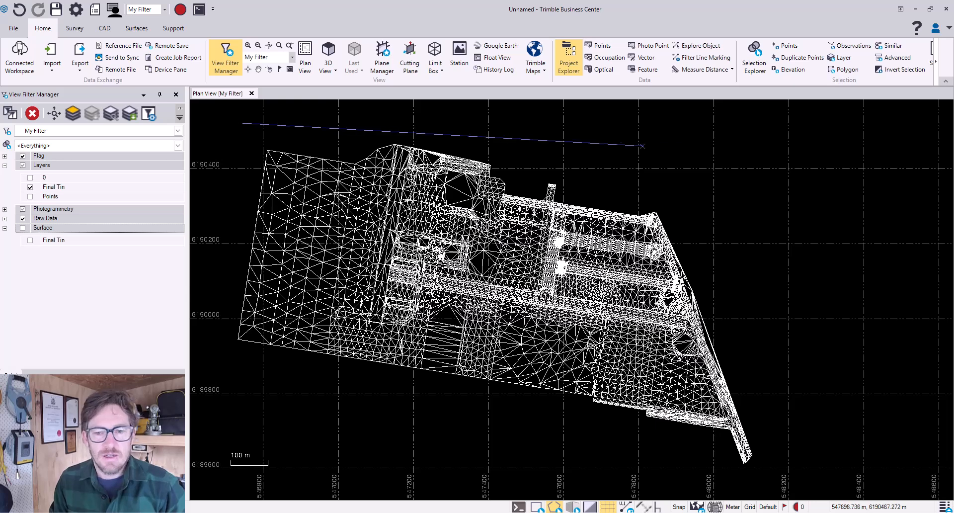
pyautogui.click(737, 151)
pyautogui.click(847, 484)
pyautogui.click(361, 440)
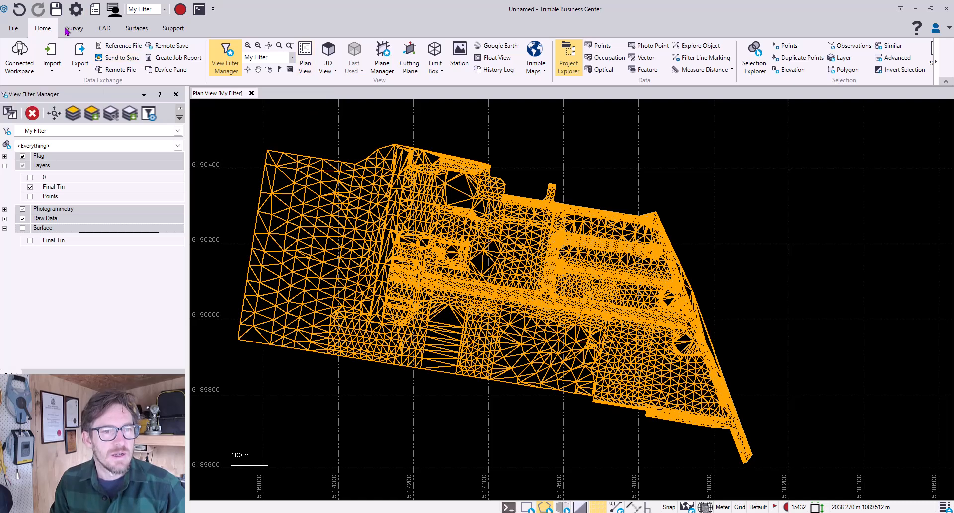
# Step: Create a surface named FInal Tin Updated from the selected polylines and hide the Final Tin layer
pyautogui.click(136, 28)
pyautogui.click(18, 54)
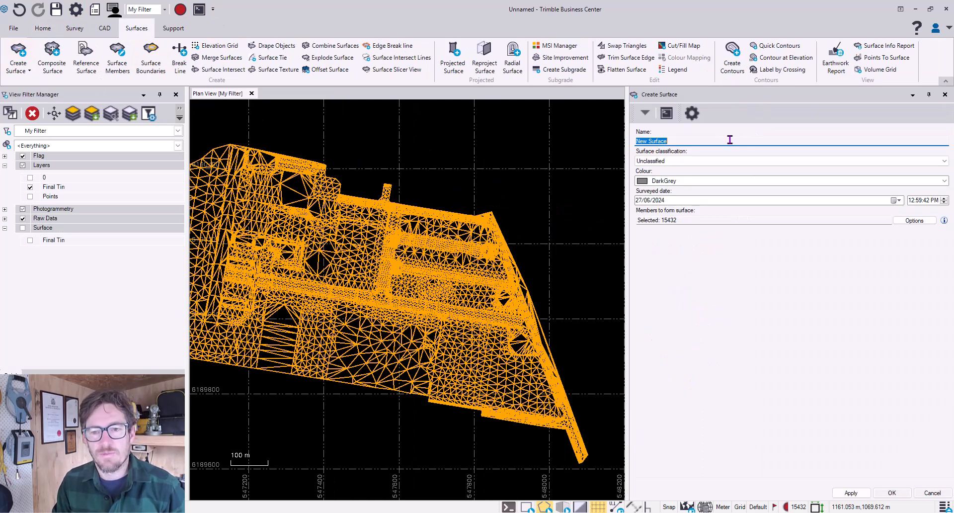
pyautogui.write('Final Tin U')
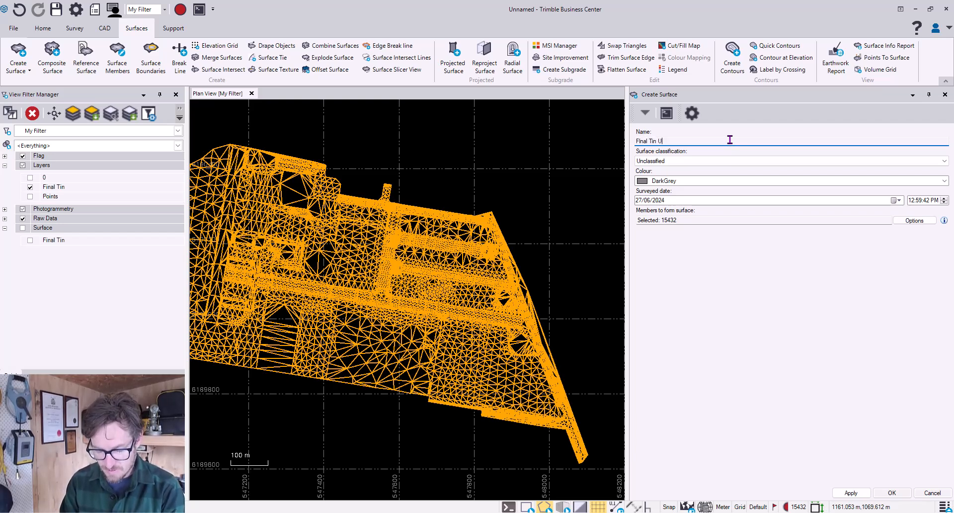
pyautogui.write('pdated')
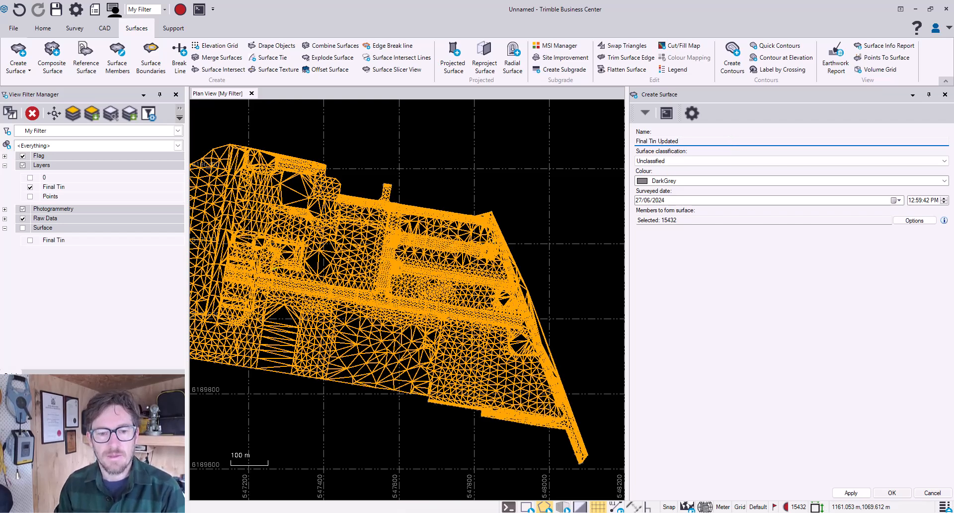
pyautogui.press('Return')
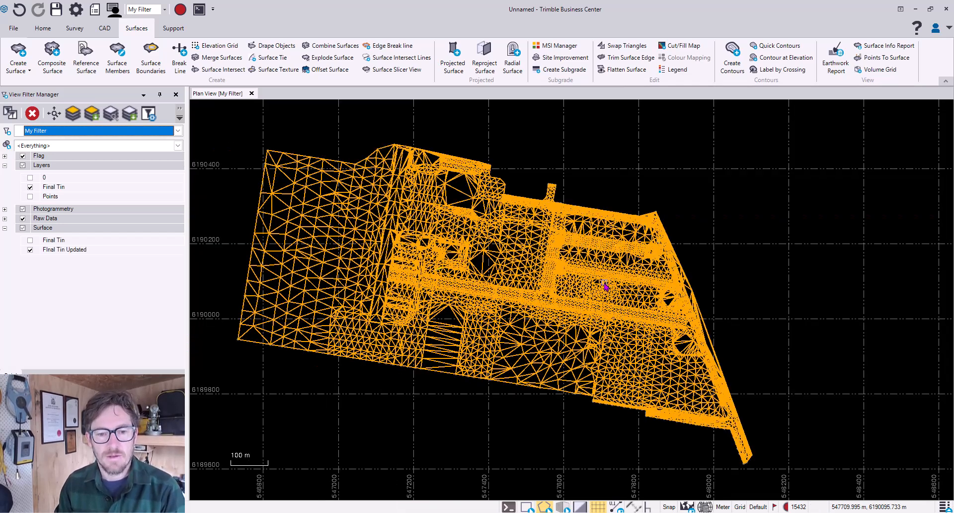
pyautogui.click(30, 188)
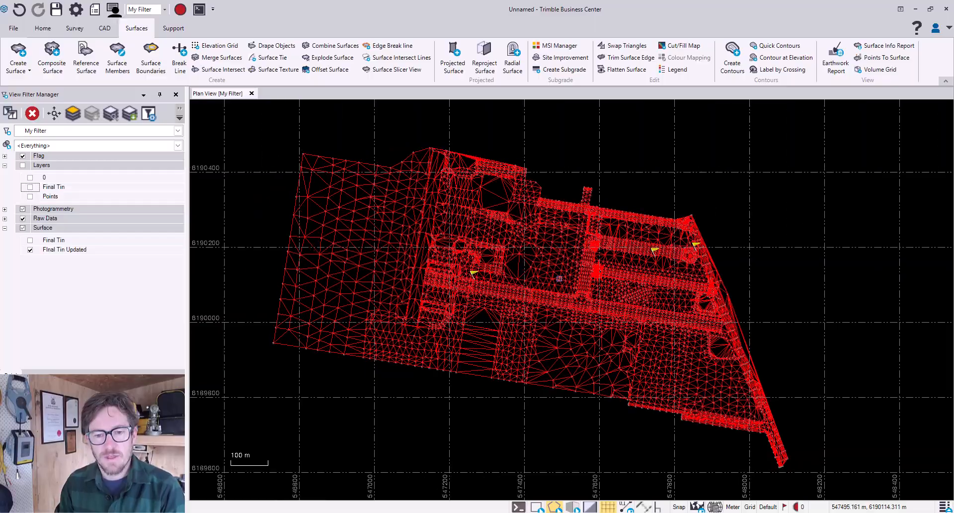
# Step: Examine the new surface's triangulation around the cul-de-sac, along its road and across the full trimmed extent
pyautogui.scroll(8, 476, 283)
pyautogui.moveTo(845, 298); pyautogui.dragTo(499, 273, button='middle')
pyautogui.moveTo(920, 294); pyautogui.dragTo(422, 271, button='middle')
pyautogui.moveTo(920, 268); pyautogui.dragTo(511, 267, button='middle')
pyautogui.scroll(-2, 512, 267)
pyautogui.moveTo(711, 113); pyautogui.dragTo(479, 208, button='middle')
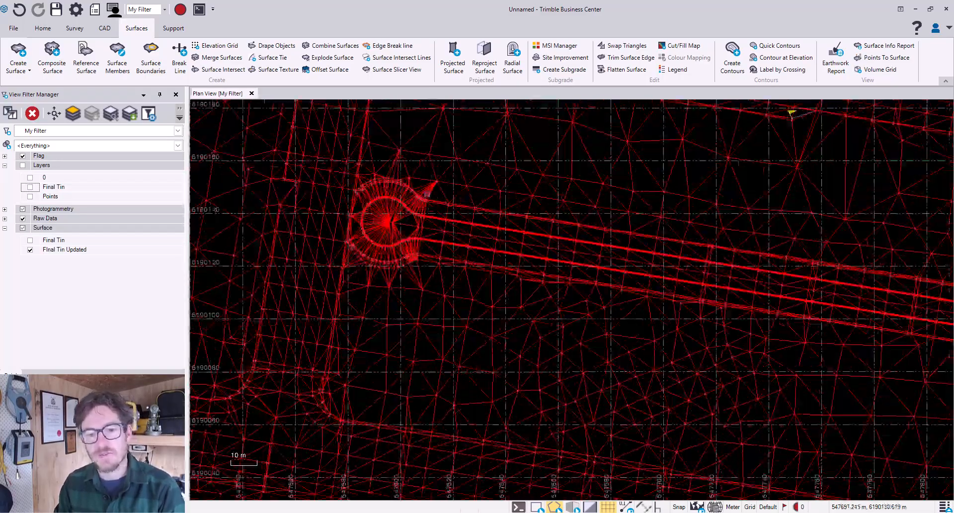
pyautogui.scroll(5, 378, 198)
pyautogui.moveTo(369, 240); pyautogui.dragTo(536, 276, button='middle')
pyautogui.scroll(-10, 537, 273)
pyautogui.moveTo(597, 315); pyautogui.dragTo(518, 144, button='middle')
pyautogui.scroll(-6, 755, 409)
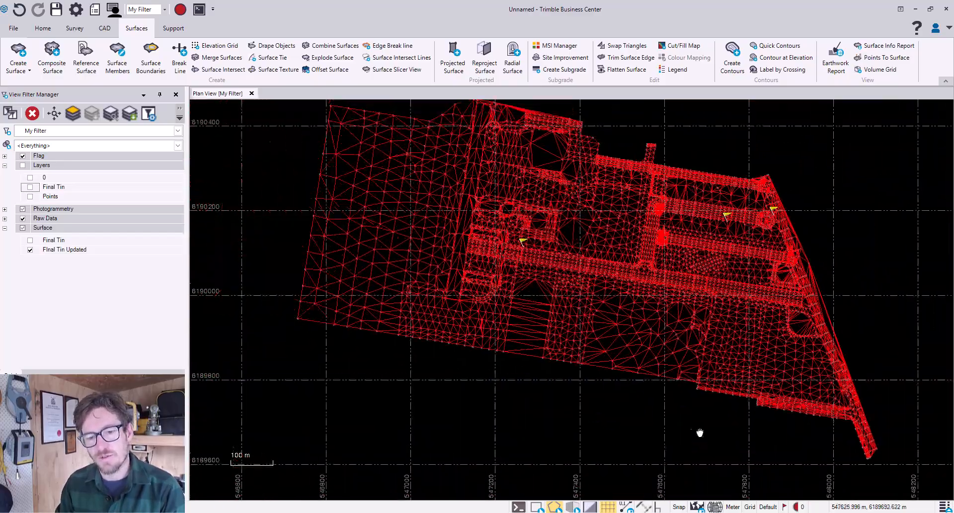